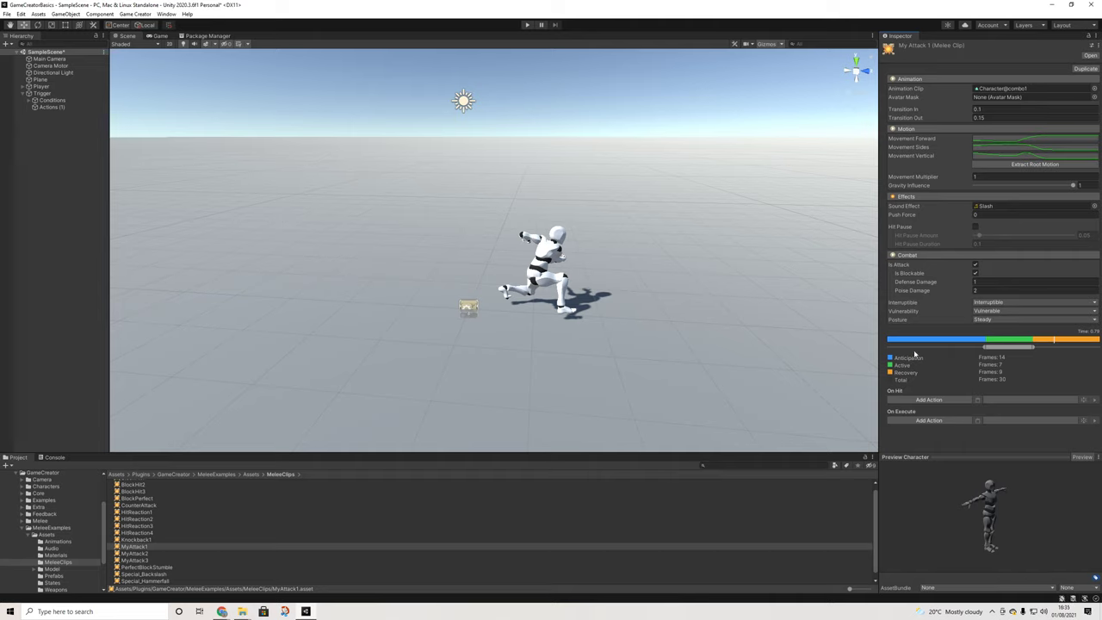
Adjust the attack's phase timing to 13 anticipation, 9 active and 8 recovery frames, scrubbing the pose to judge it
mouse_move(998, 347)
left_mouse_down()
mouse_move(980, 352)
mouse_move(1019, 353)
mouse_move(891, 341)
mouse_move(1008, 351)
left_mouse_up()
mouse_move(983, 347)
left_mouse_down()
mouse_move(899, 344)
mouse_move(1082, 347)
left_mouse_up()
mouse_move(1068, 342)
left_mouse_down()
mouse_move(1053, 343)
mouse_move(1077, 345)
mouse_move(935, 347)
mouse_move(1022, 348)
mouse_move(951, 348)
left_mouse_up()
left_click(960, 342)
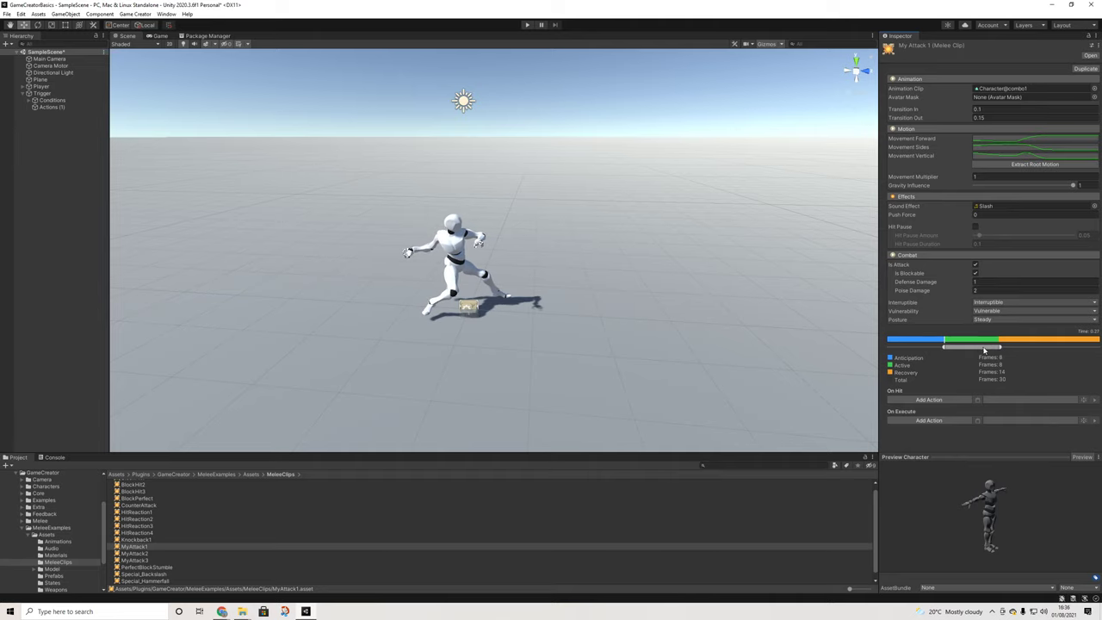
left_click(931, 342)
left_click(966, 342)
left_click_drag(967, 343, 982, 345)
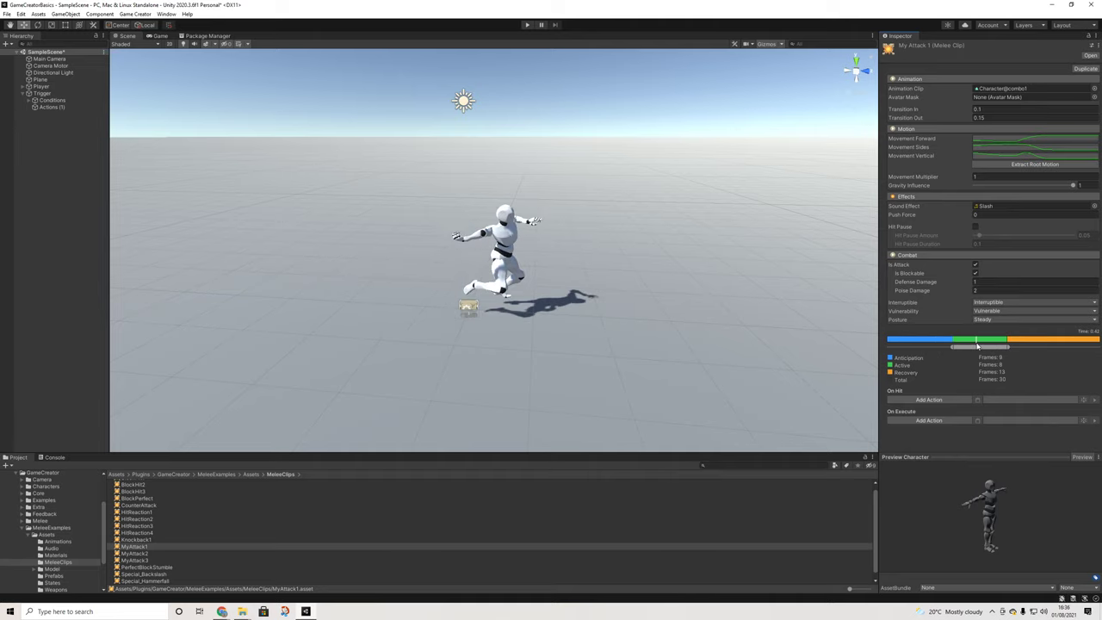
mouse_move(952, 349)
left_mouse_down()
mouse_move(939, 350)
mouse_move(1037, 342)
mouse_move(1021, 349)
mouse_move(1040, 352)
left_mouse_up()
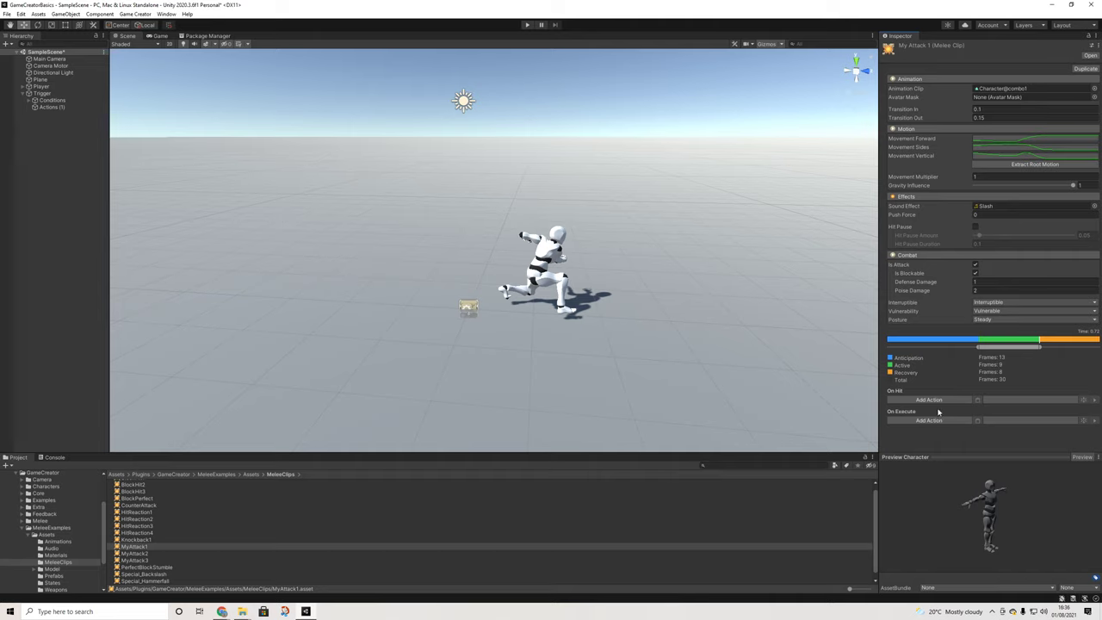
View the list of actions available for the attack clip's On Hit event, and close it without adding one
left_click(925, 400)
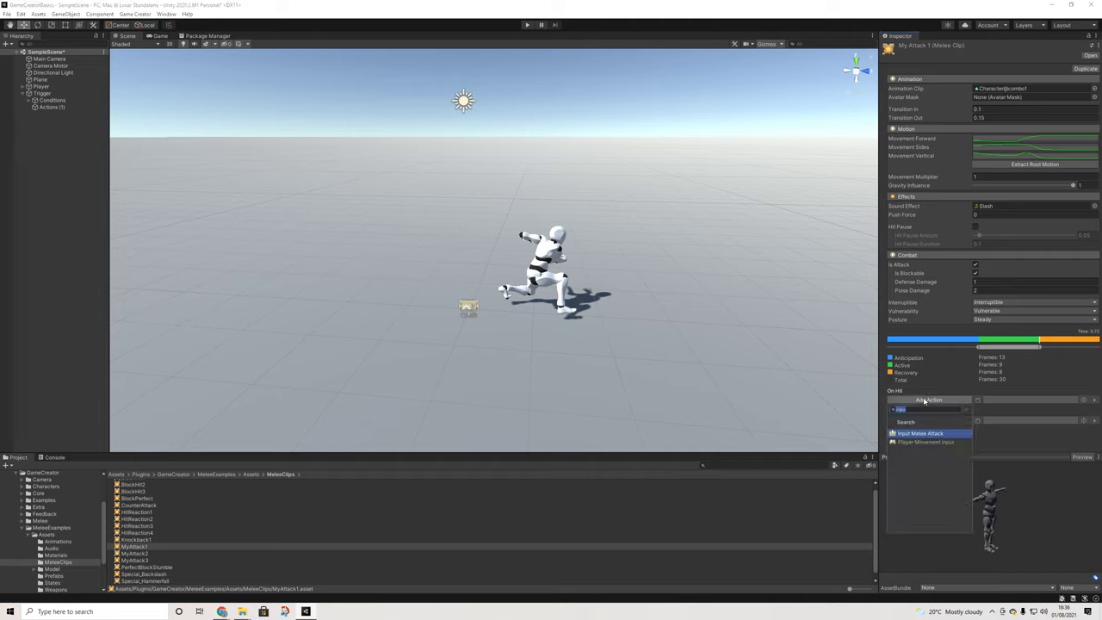
left_click(920, 401)
left_click(921, 400)
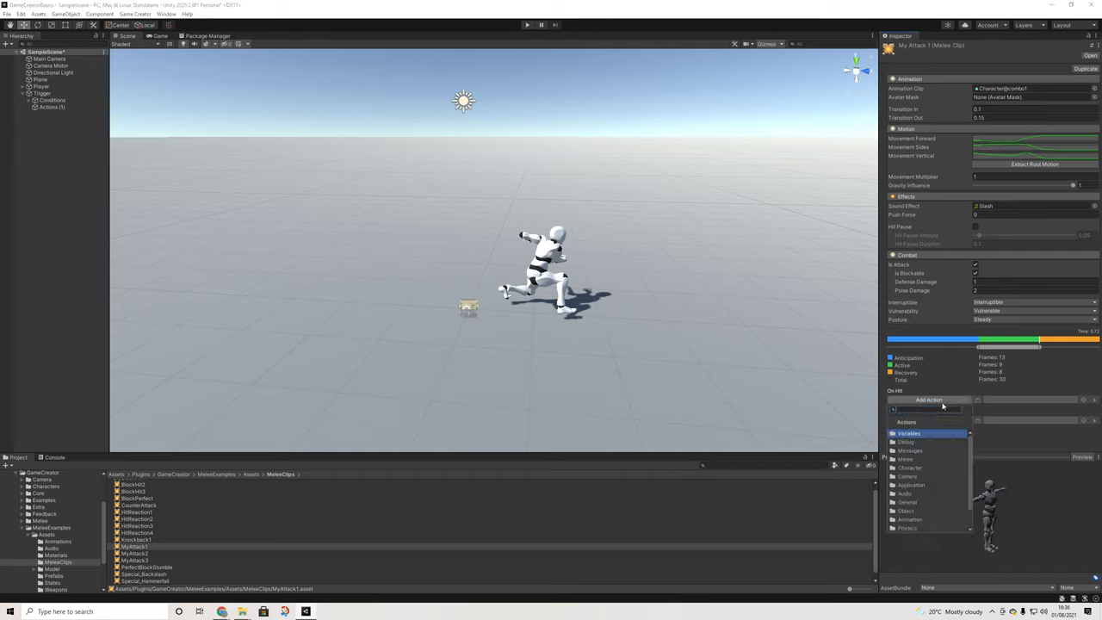
left_click(900, 399)
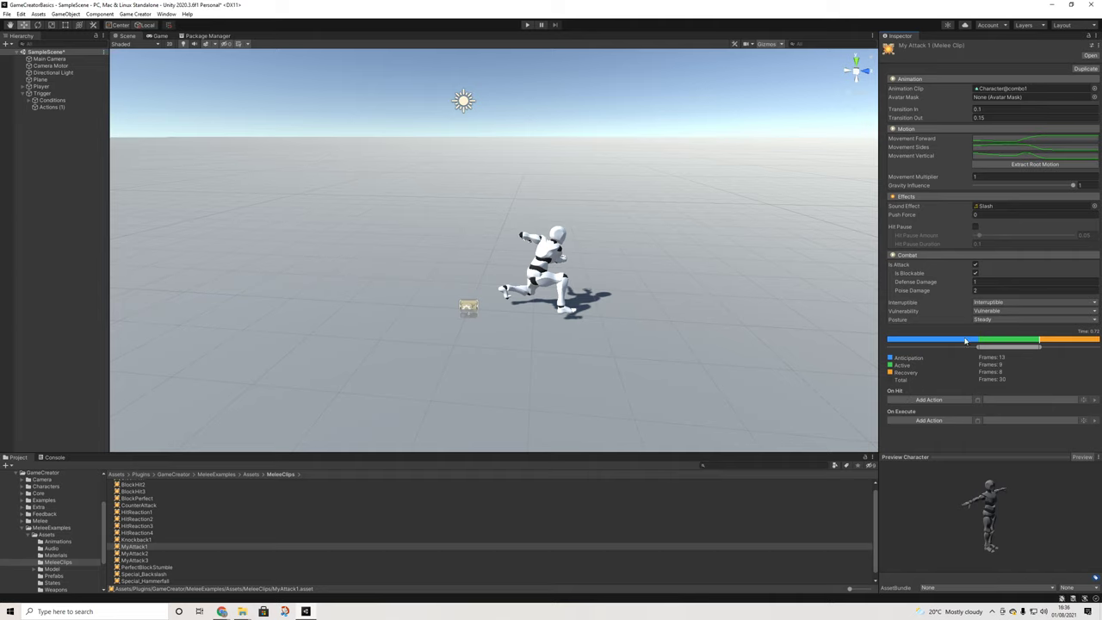
Scrub the attack preview through its anticipation, active and recovery phases, and extract the clip's root motion
mouse_move(966, 342)
left_mouse_down()
mouse_move(926, 340)
mouse_move(1067, 345)
mouse_move(896, 339)
mouse_move(966, 341)
left_mouse_up()
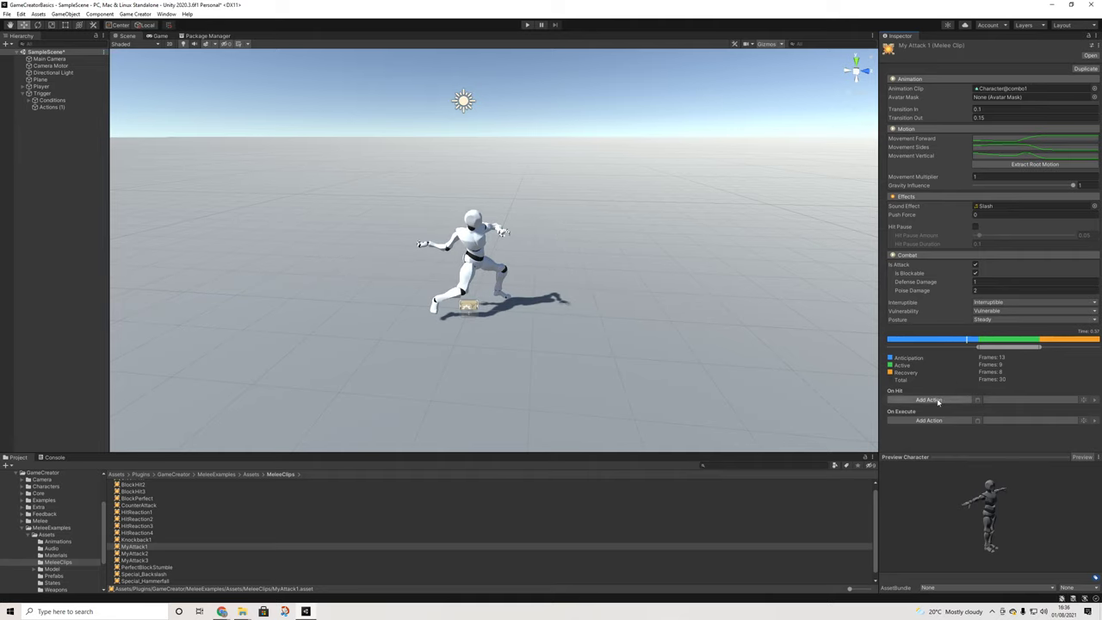
mouse_move(985, 342)
left_mouse_down()
mouse_move(1049, 343)
mouse_move(904, 341)
mouse_move(1016, 348)
mouse_move(932, 345)
mouse_move(999, 343)
left_mouse_up()
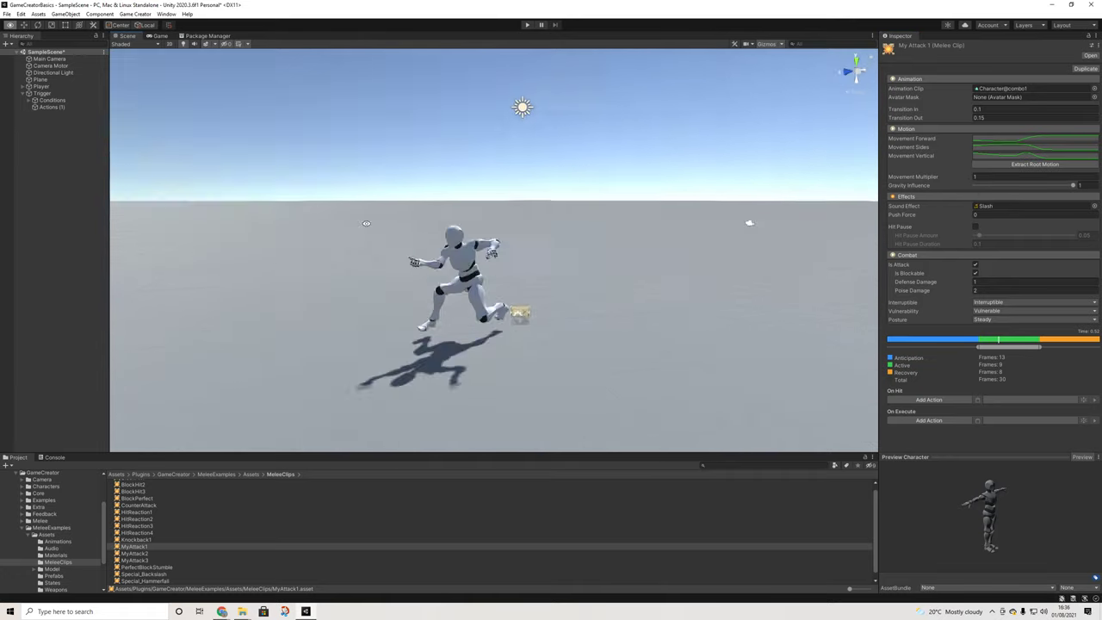
left_click(1017, 165)
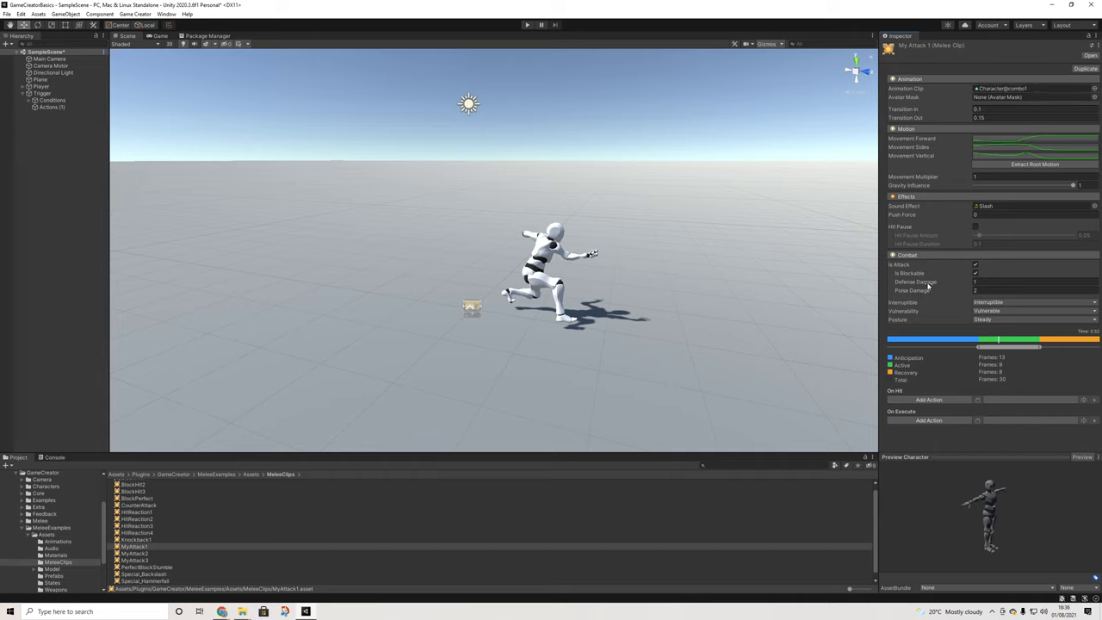
mouse_move(918, 341)
left_mouse_down()
mouse_move(873, 341)
mouse_move(1090, 345)
left_mouse_up()
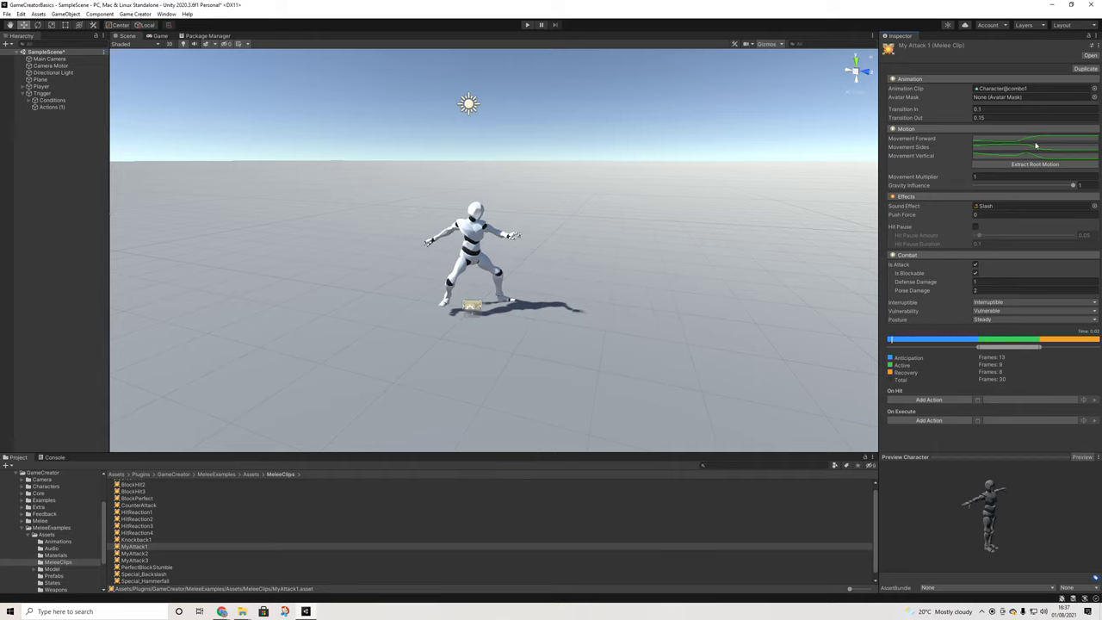
Locate the attack's animation clip in the project and play the Character@combo2 animation preview
left_click(1000, 89)
left_click(150, 497)
left_click(151, 503)
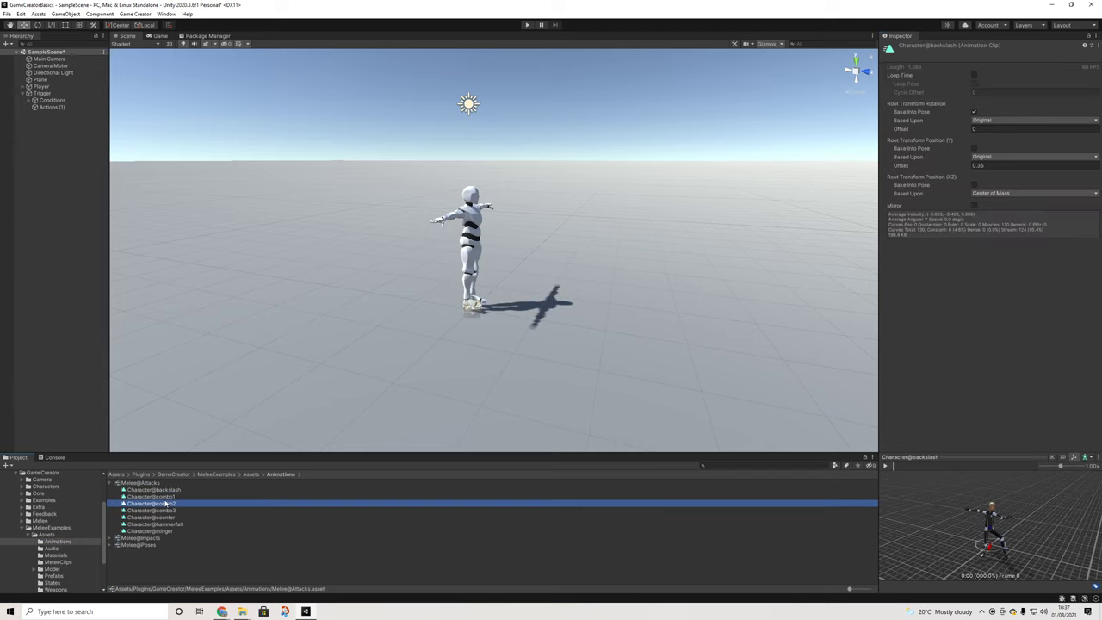
left_click(887, 465)
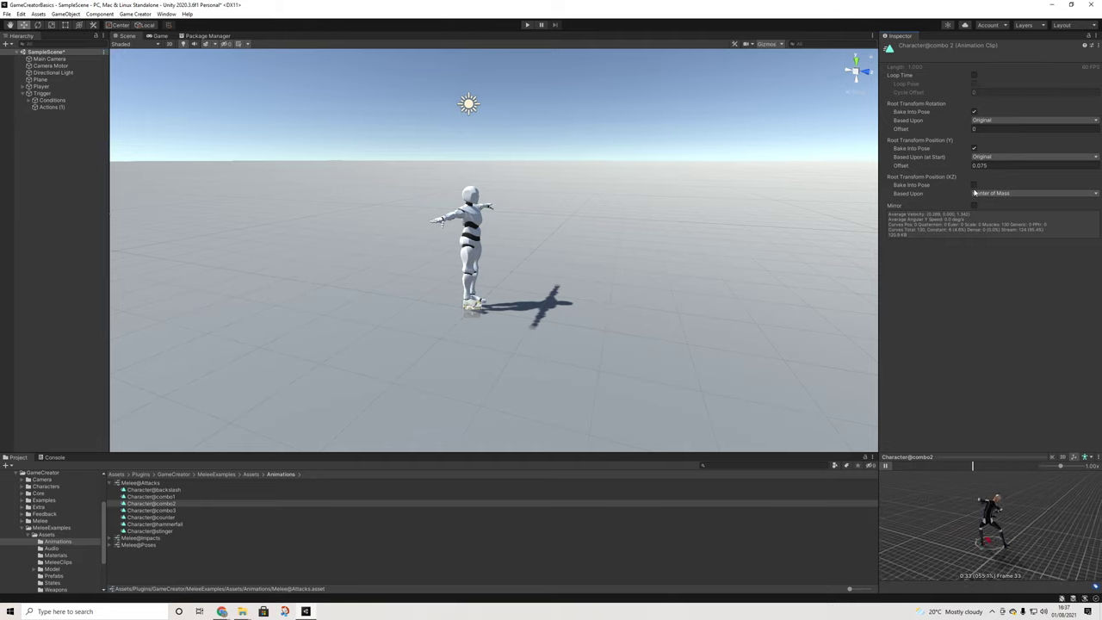
Open the SwordWeapon asset referenced by the draw weapon action in the trigger's Conditions
scroll(527, 261, "down", 3)
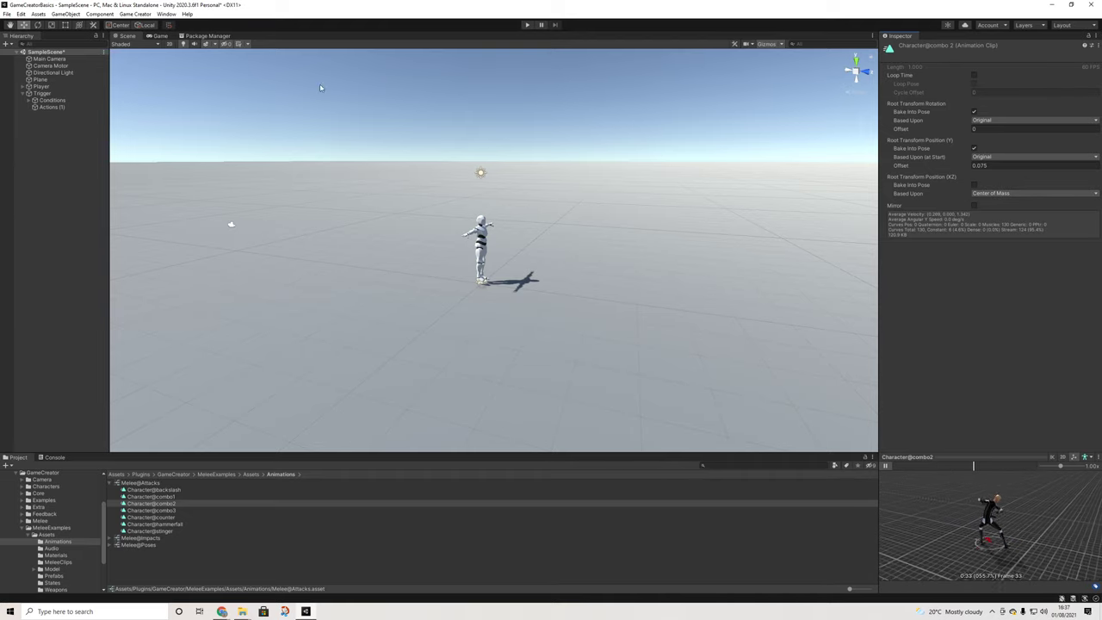
left_click(41, 93)
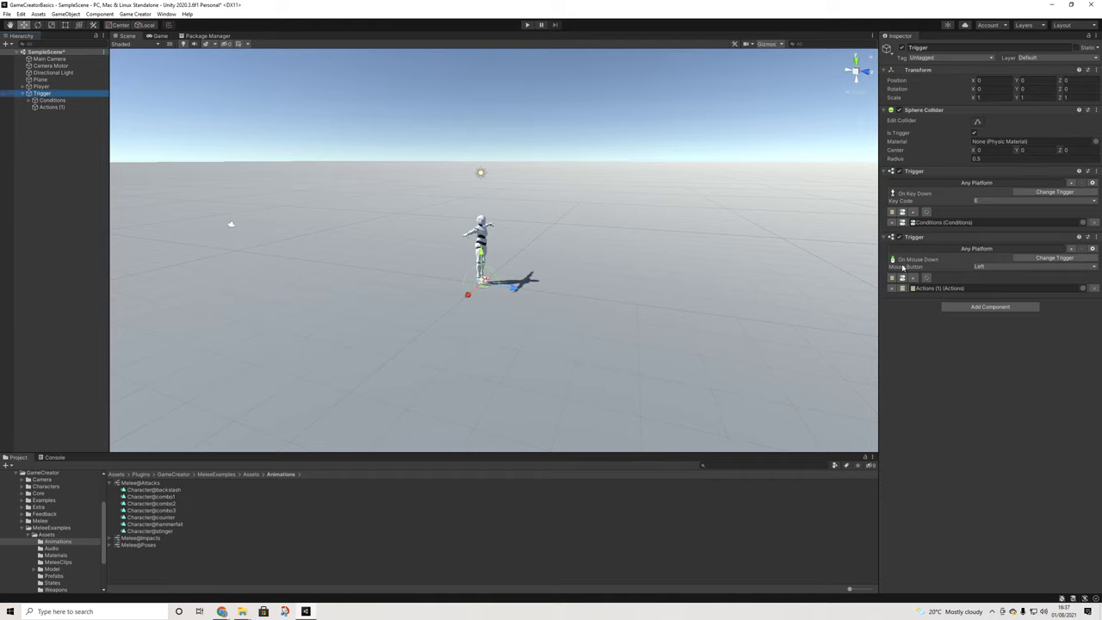
left_click(59, 100)
left_click(1017, 233)
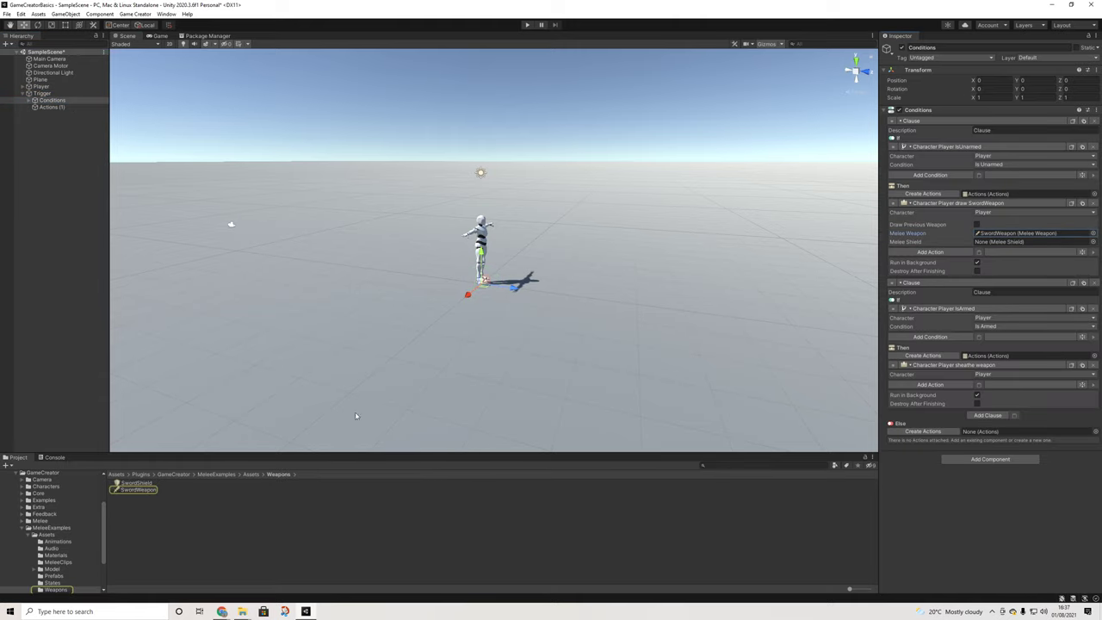
left_click(138, 490)
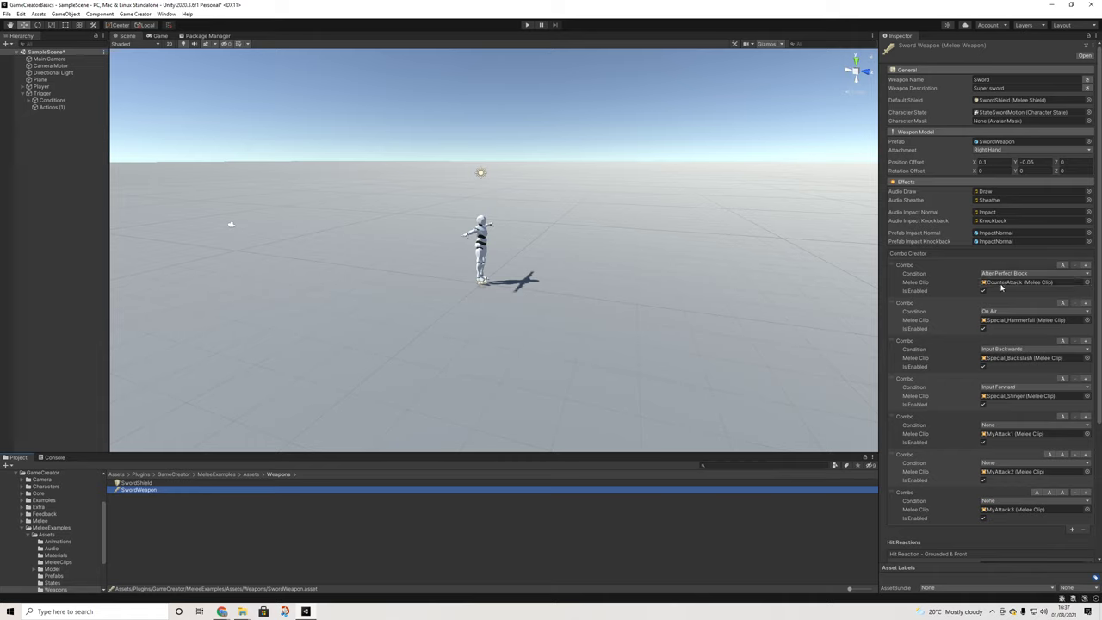
Open the MyAttack1 melee clip from the weapon's combo list and examine its Is Blockable combat setting
left_click(1016, 434)
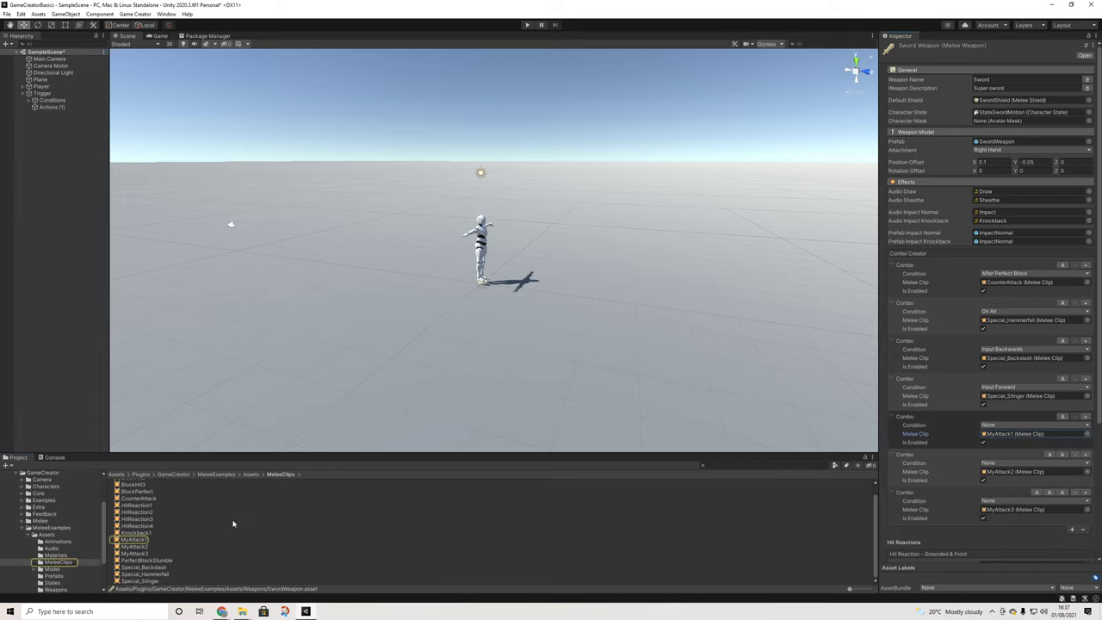
left_click(135, 534)
left_click(134, 540)
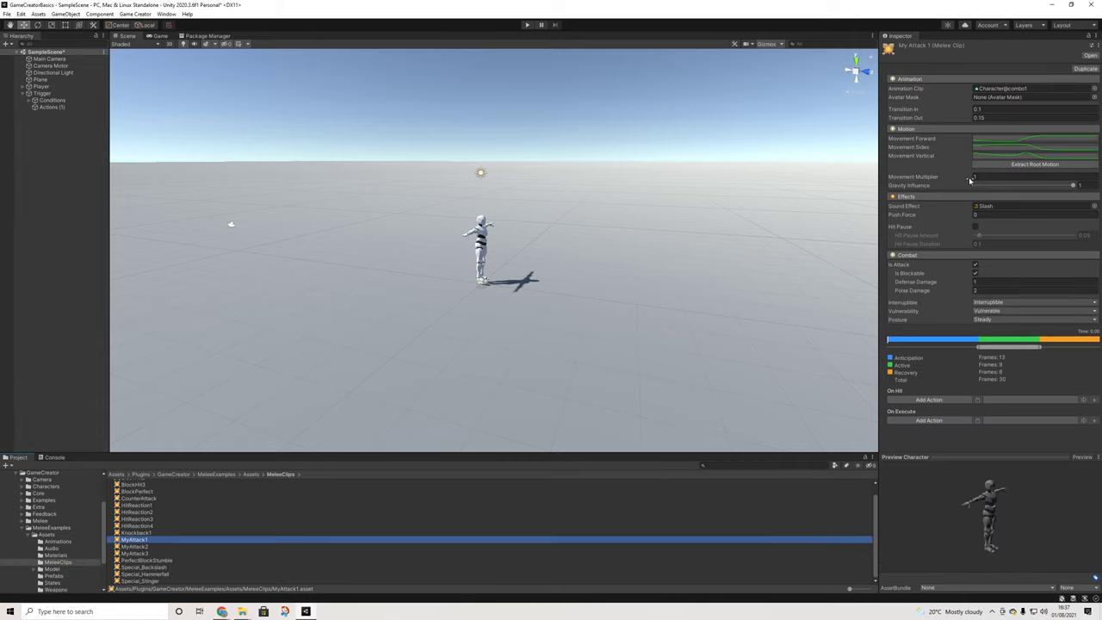
left_click(976, 273)
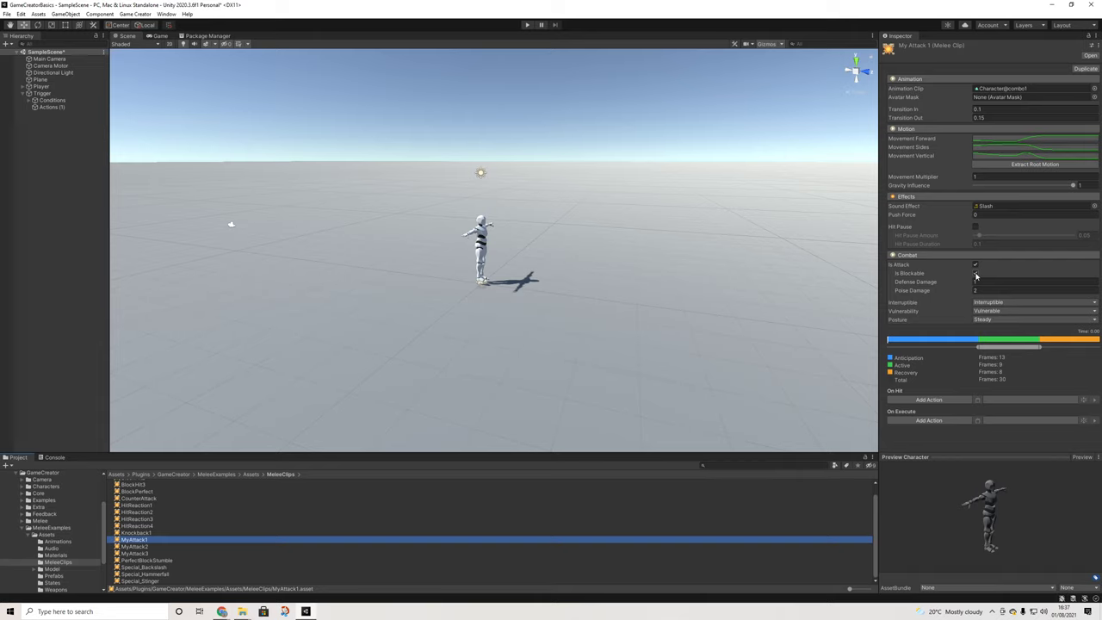
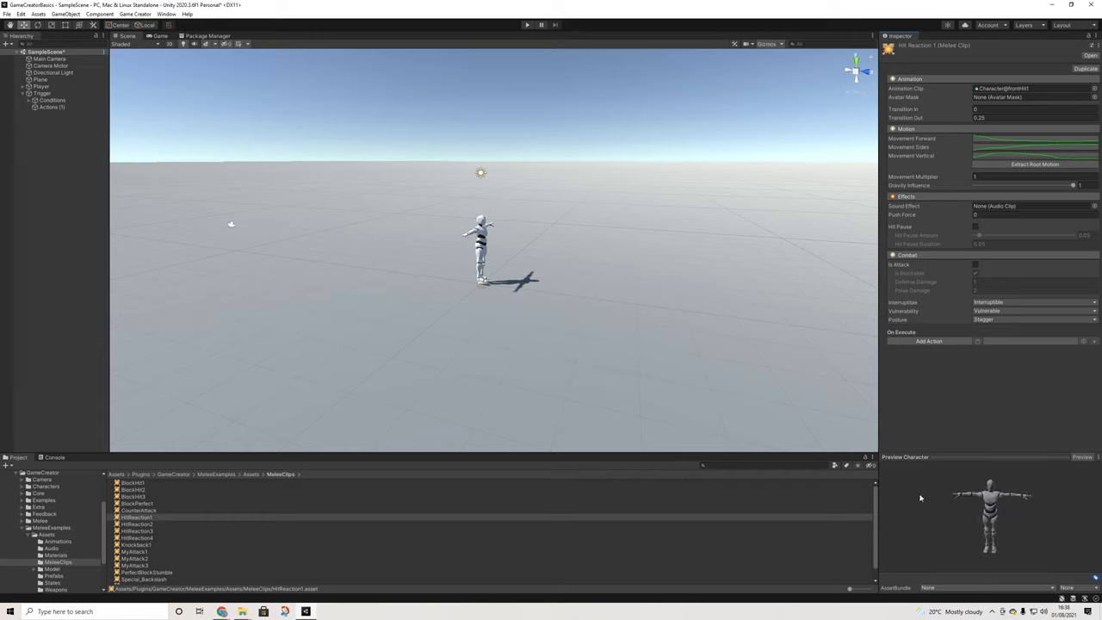
View the HitReaction2 melee clip, and reopen the SwordWeapon asset from the trigger's Conditions
scroll(520, 274, "up", 6)
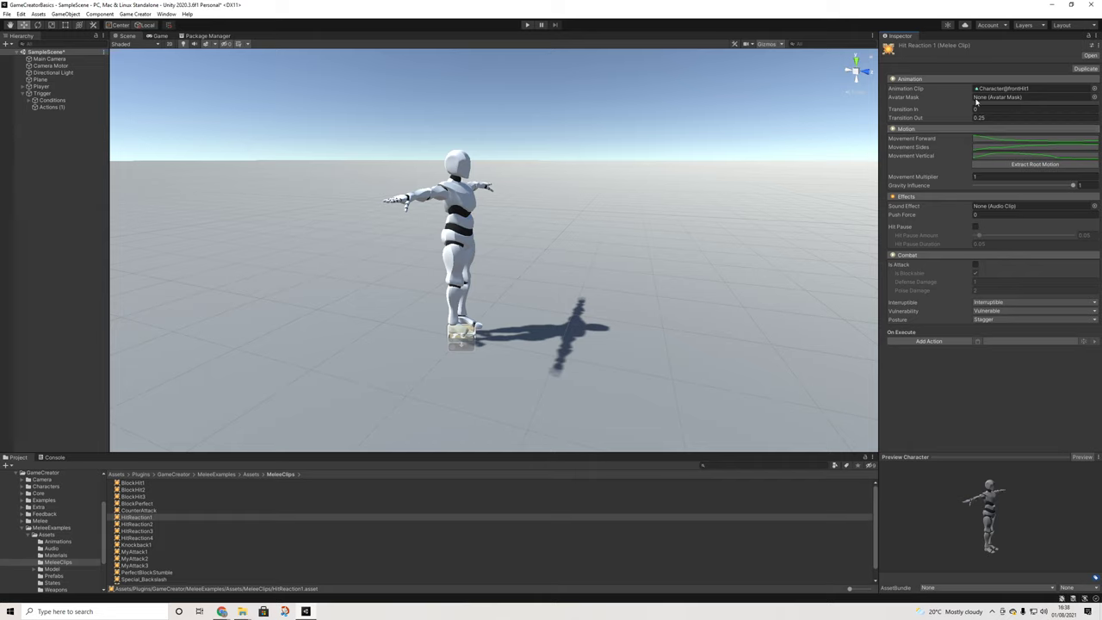
left_click(137, 524)
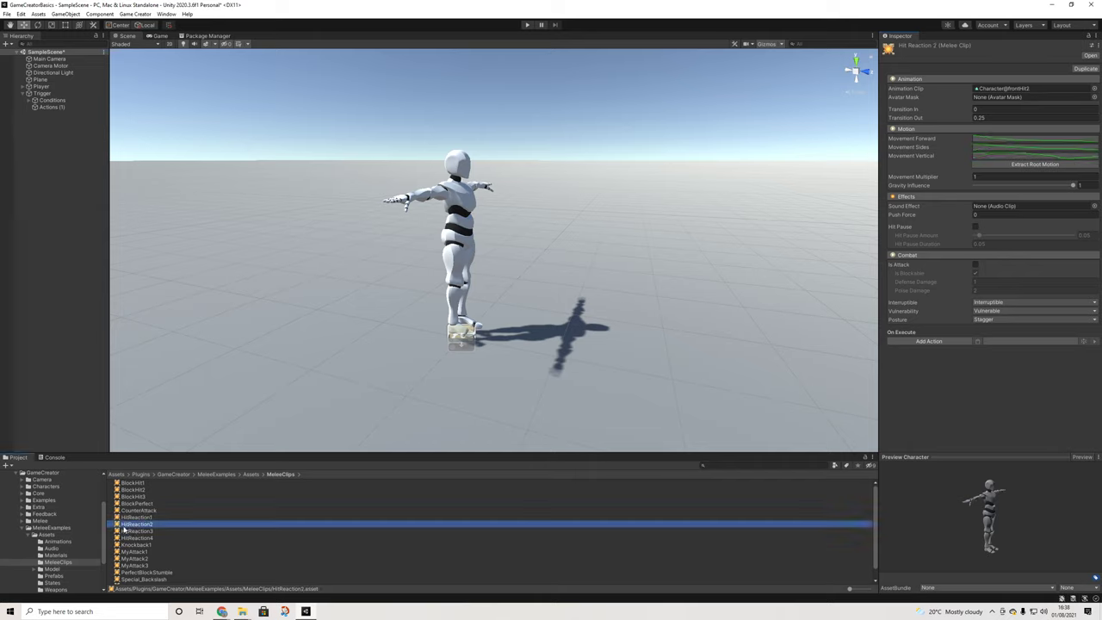
left_click(51, 101)
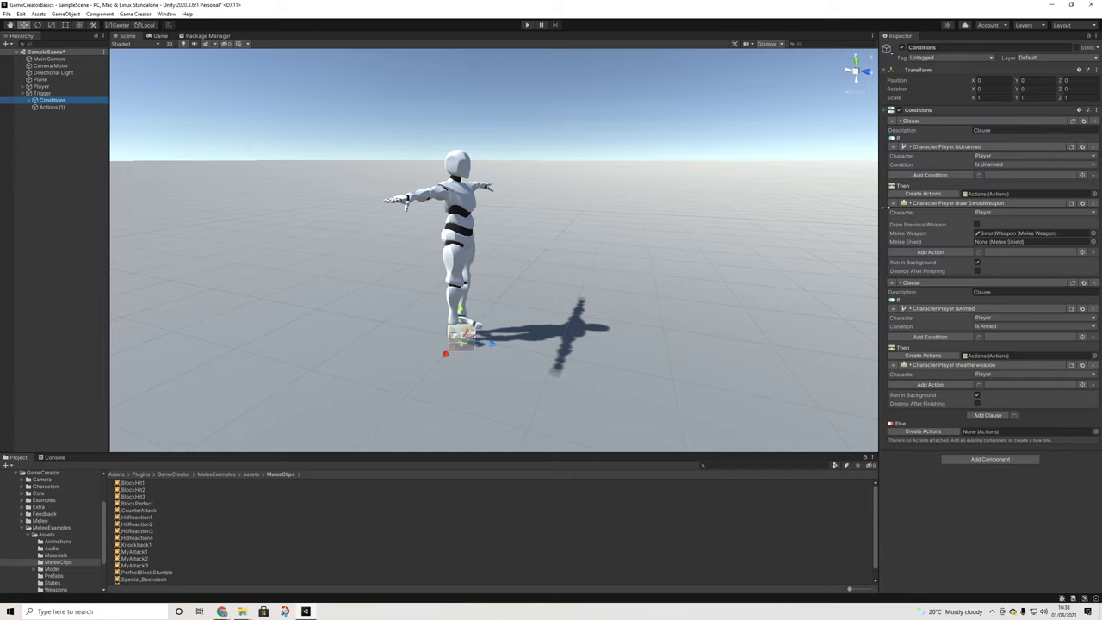
left_click(999, 233)
left_click(138, 490)
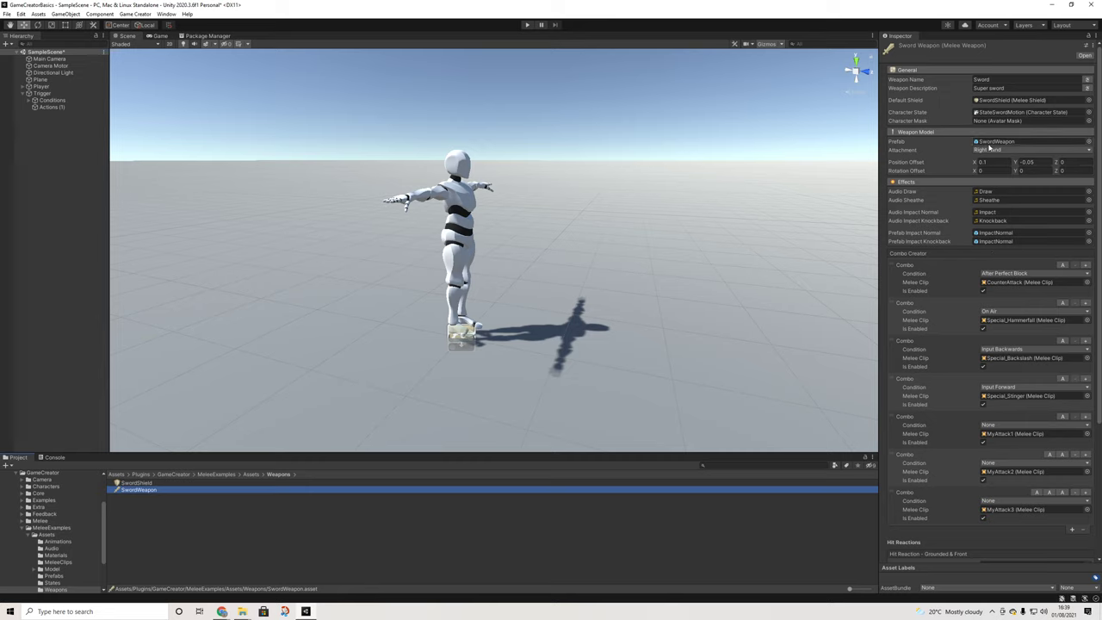
Locate the sword's model prefab and view the body attachment options without changing the selection
left_click(981, 141)
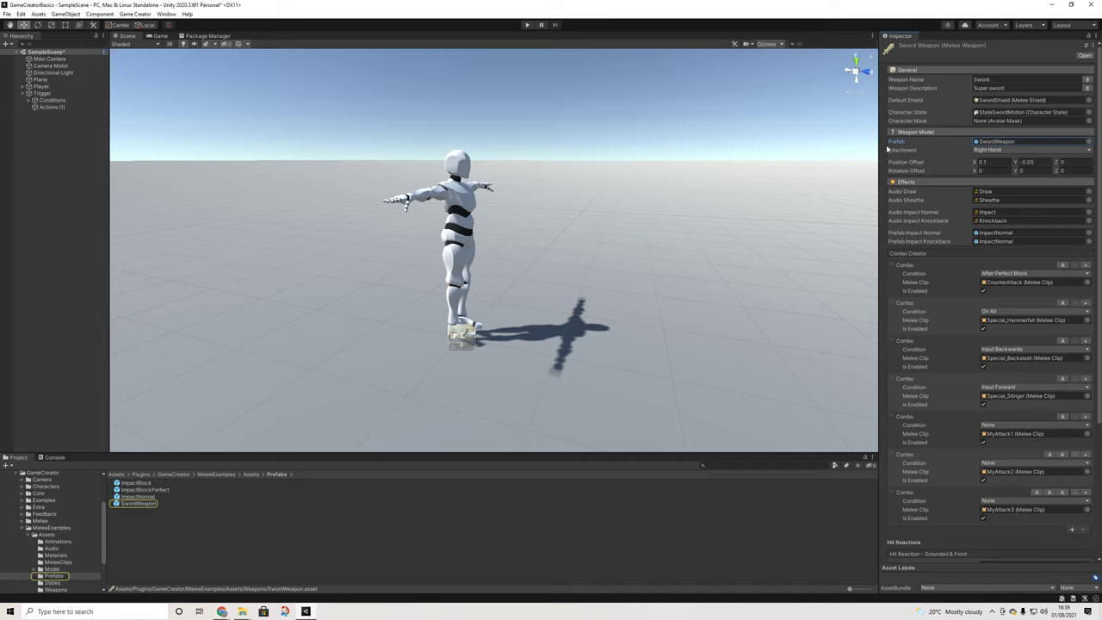
left_click(986, 150)
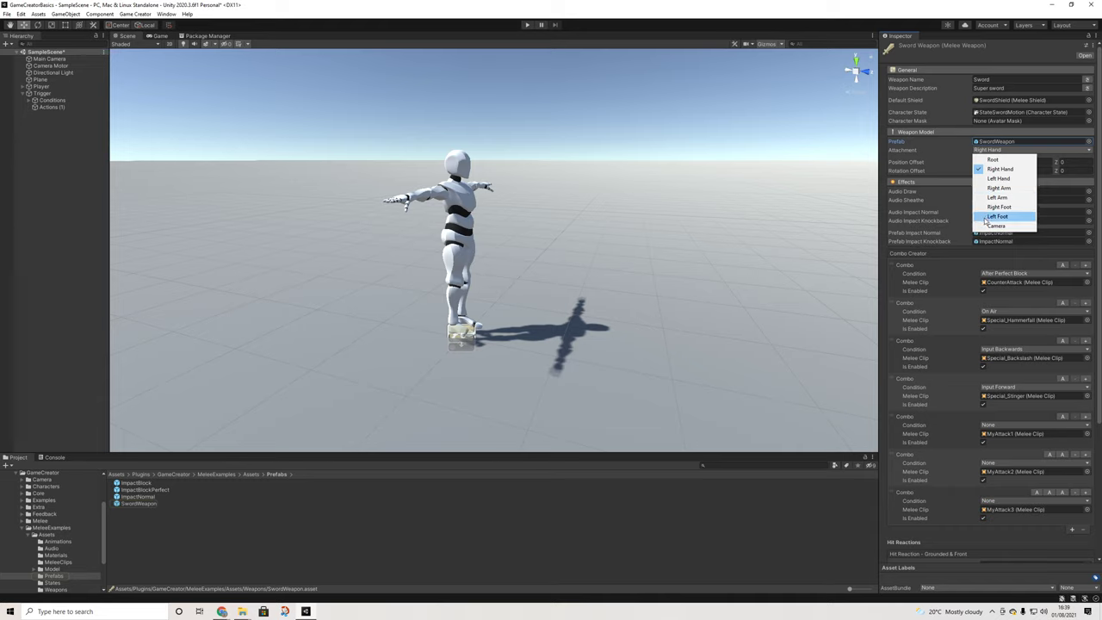
left_click(947, 144)
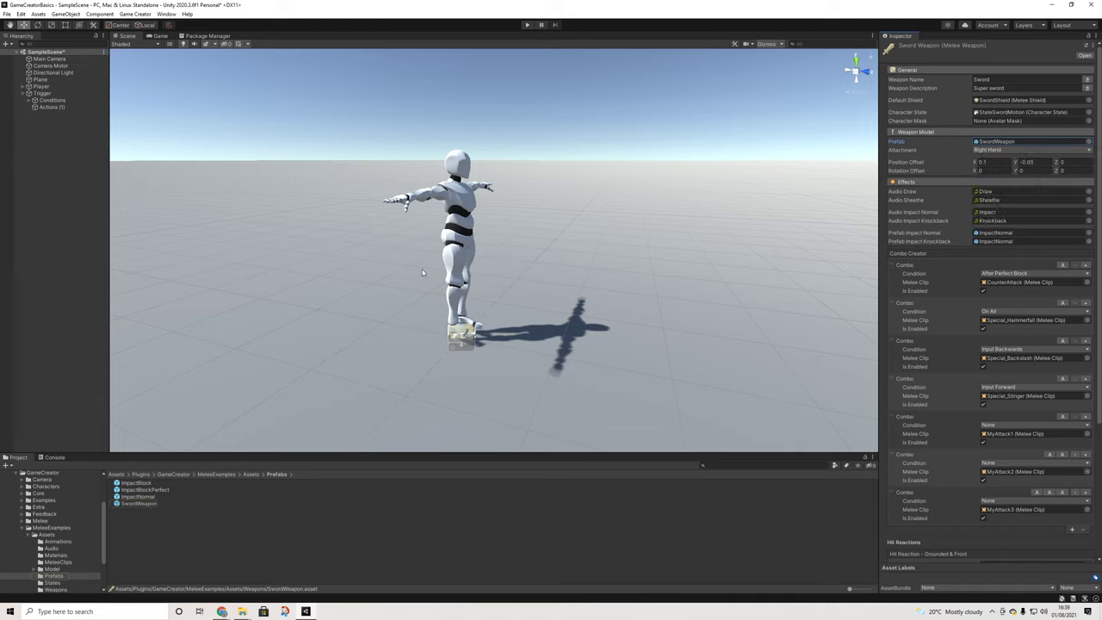
Open the SwordWeapon prefab and examine its Sword mesh, Blade Component settings and hit capture box
double_click(138, 504)
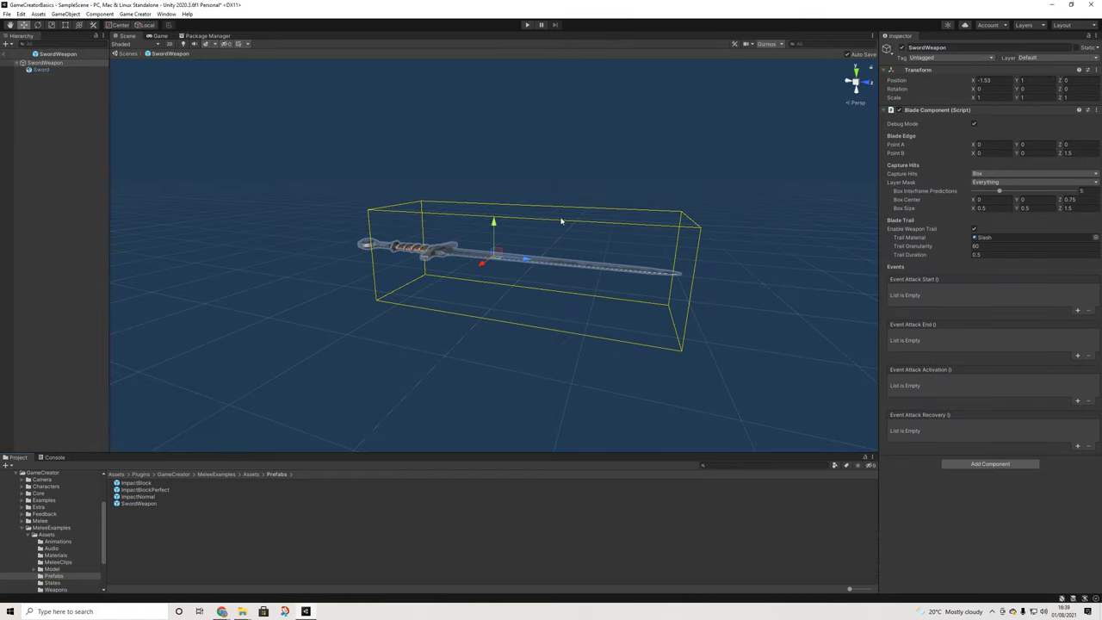
left_click_drag(309, 193, 337, 236, "alt")
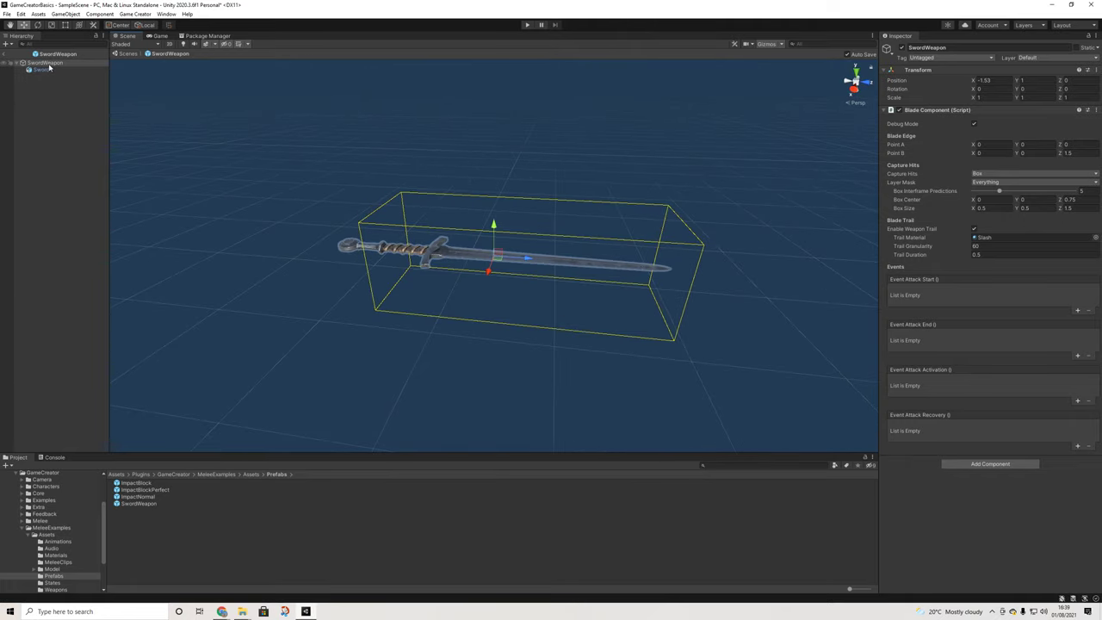
left_click(45, 69)
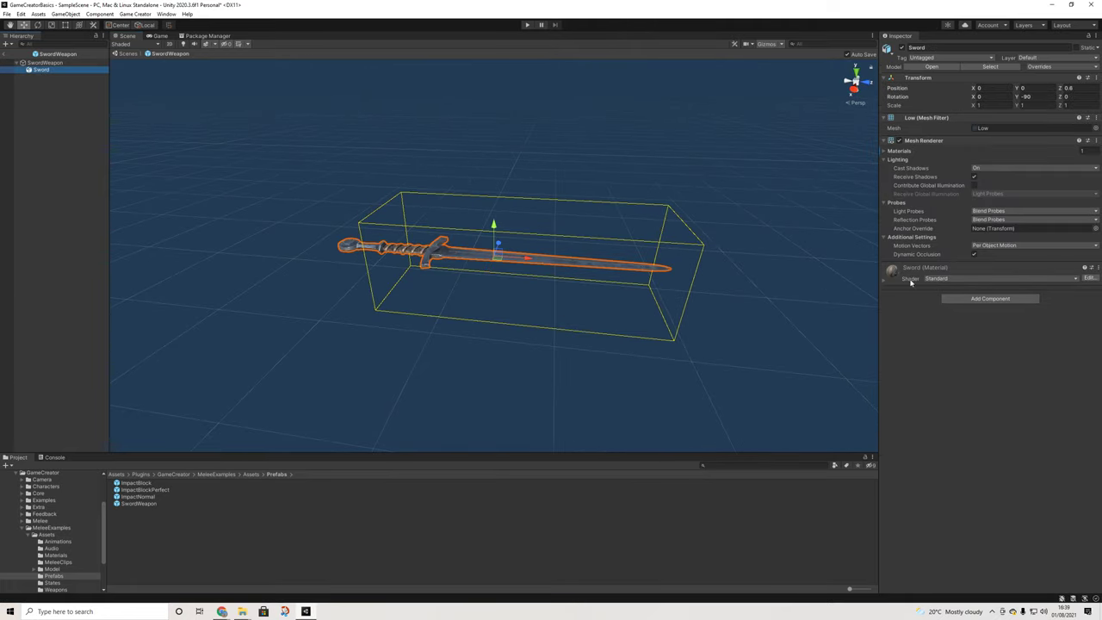
left_click(52, 62)
left_click_drag(534, 226, 362, 155, "alt")
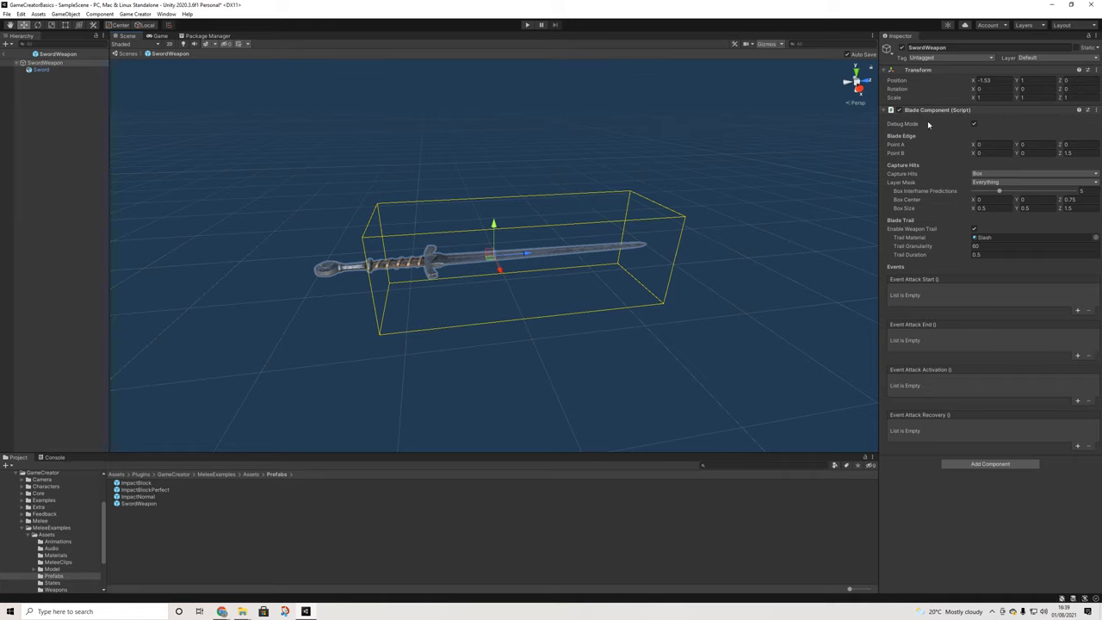
Return to the main scene, run the game to test the equipped sword, and stop play mode
left_click(5, 55)
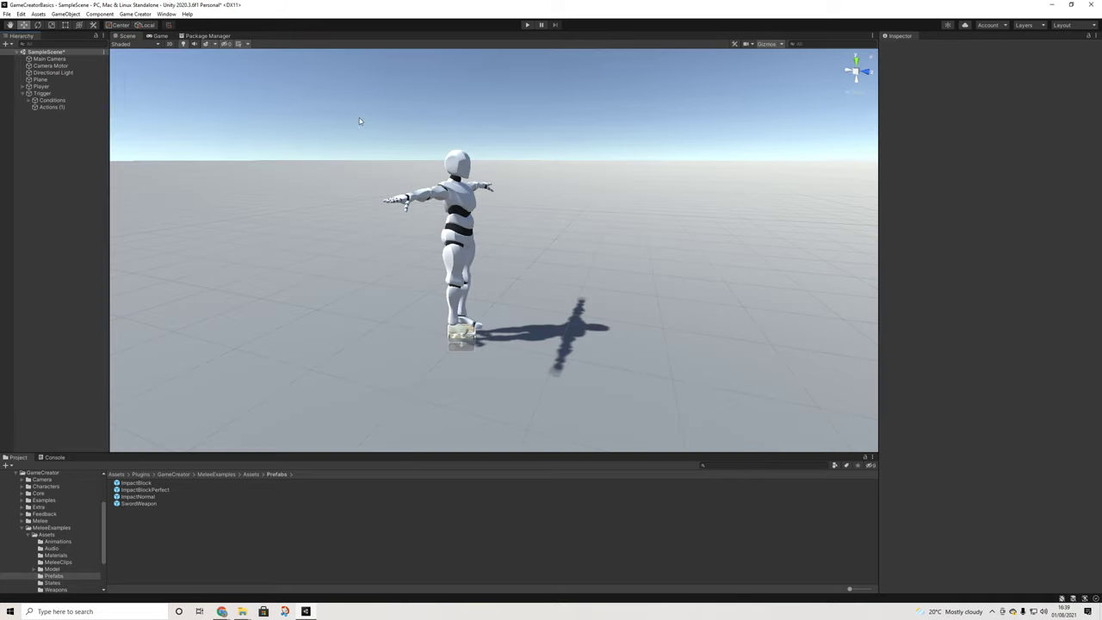
left_click(533, 26)
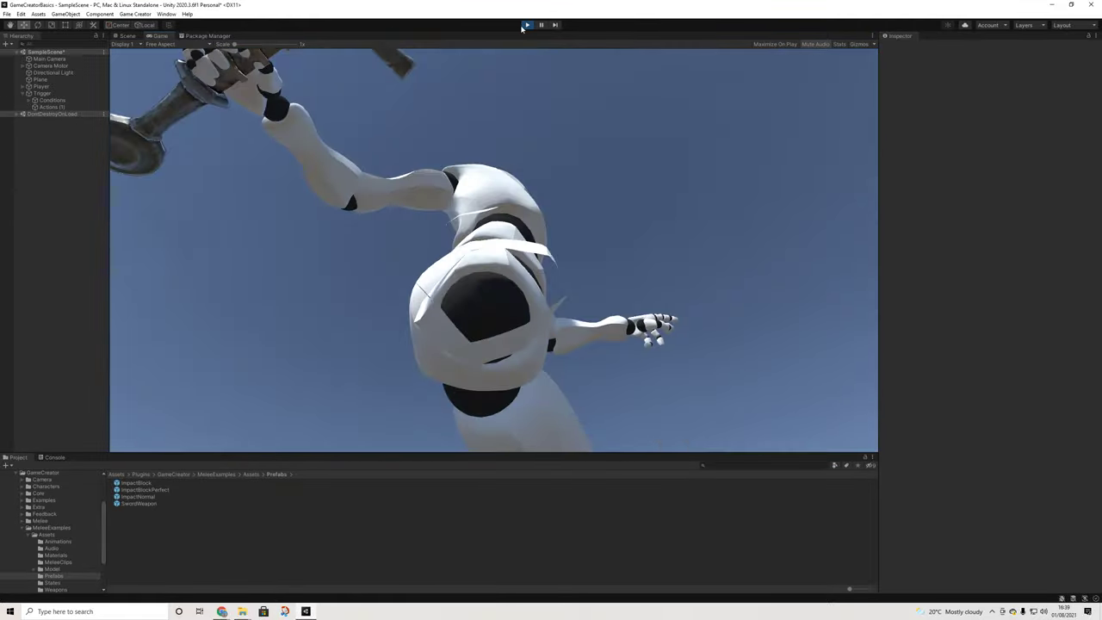
left_click(526, 25)
Add a third Trigger component to the Trigger object and change its type to On Key Down
left_click(43, 93)
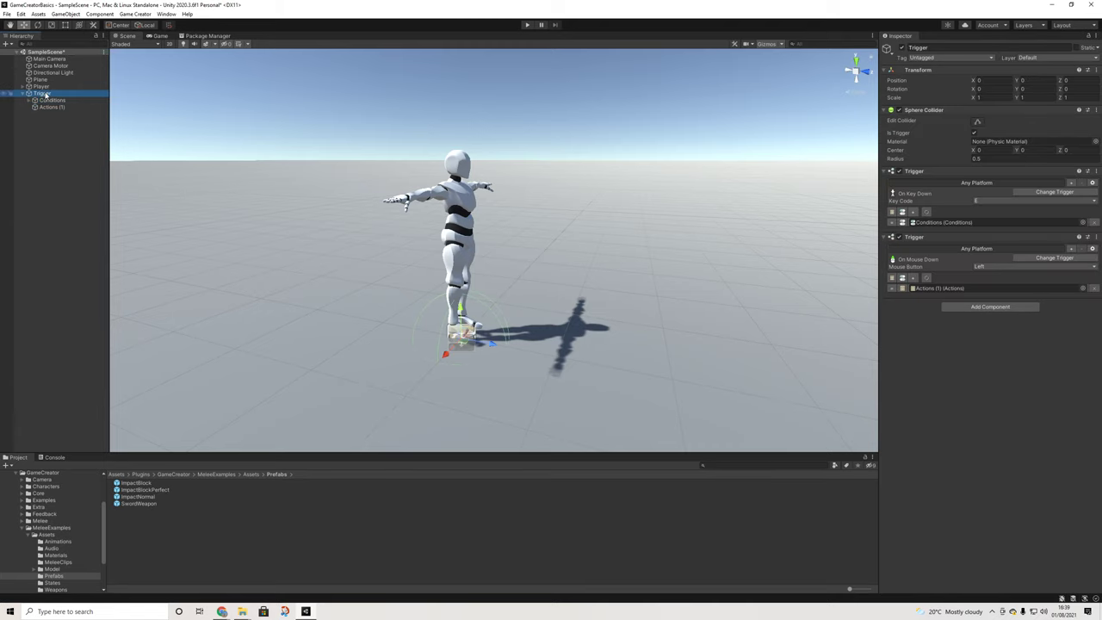
left_click(39, 101)
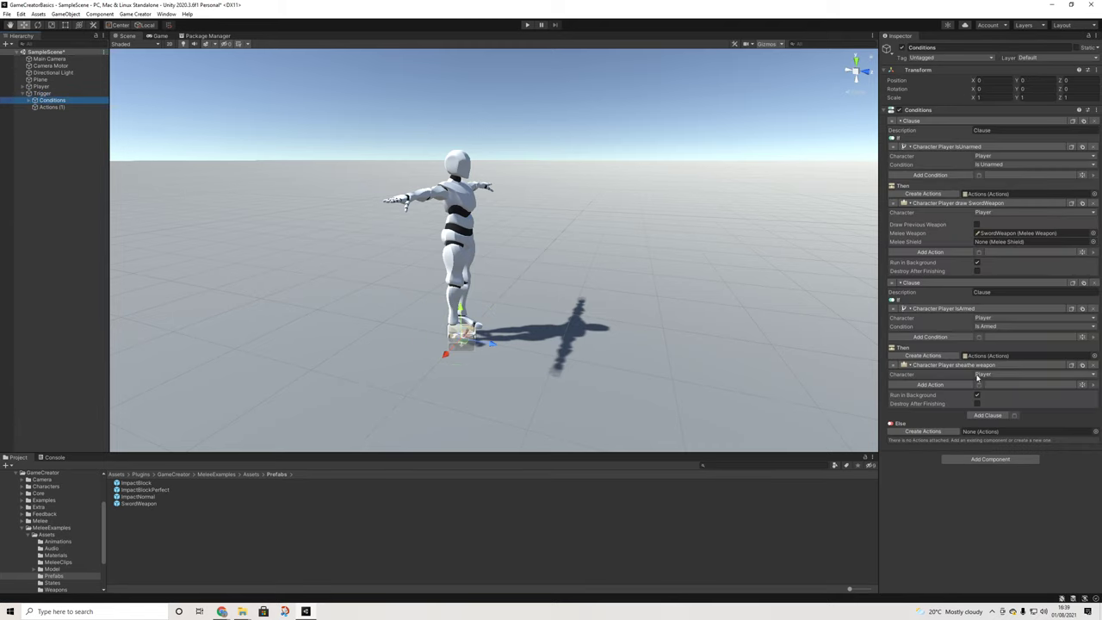
left_click(42, 93)
left_click(988, 306)
type("trigger")
key("Return")
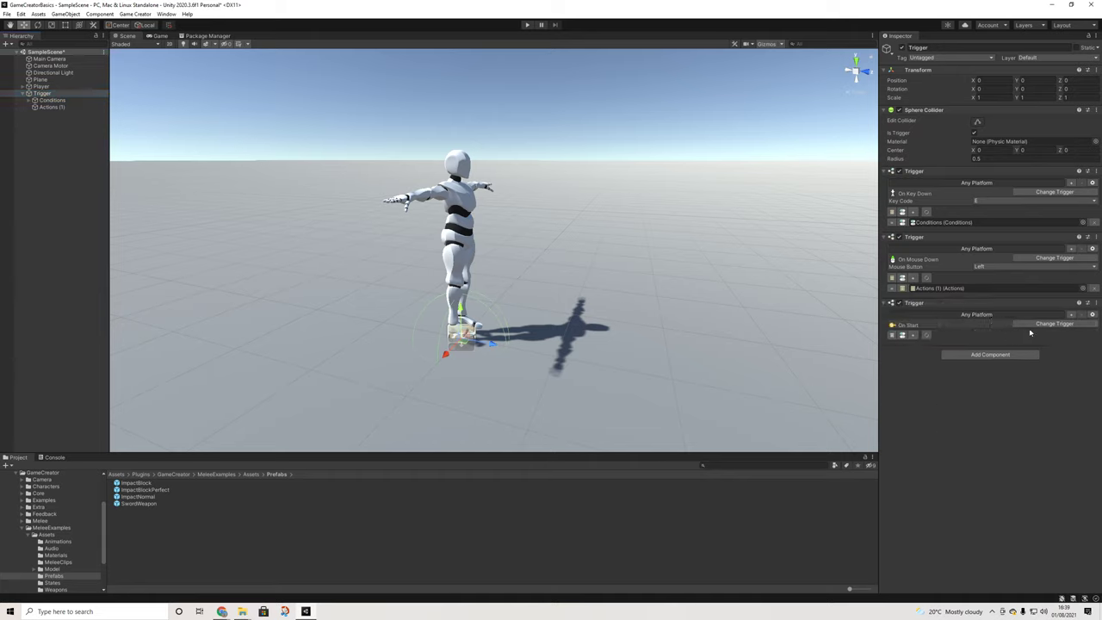
left_click(1030, 325)
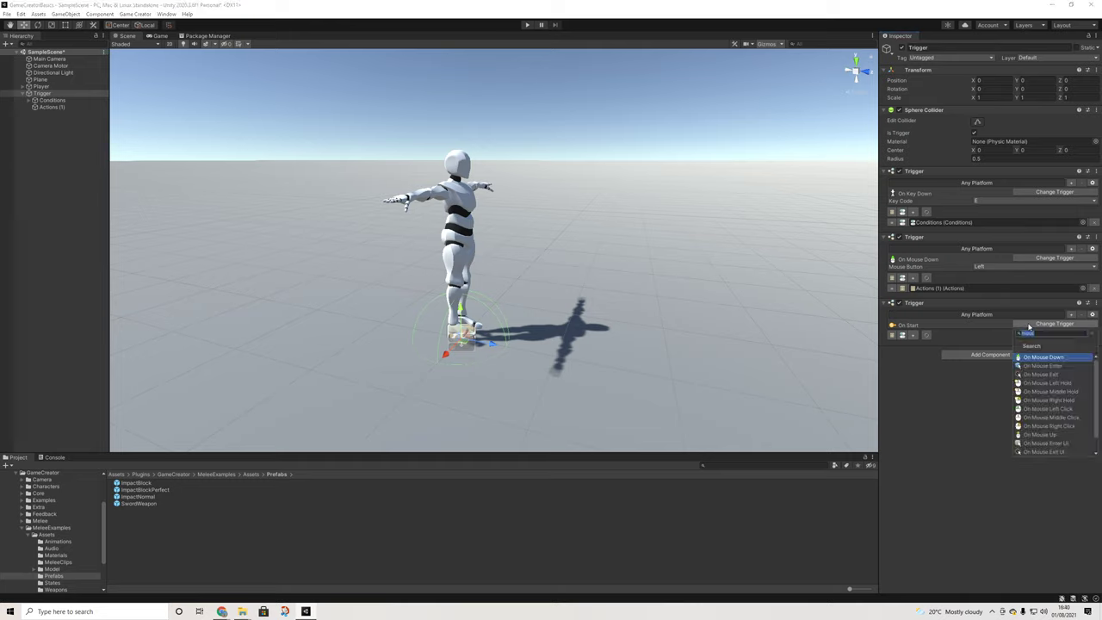
type("key")
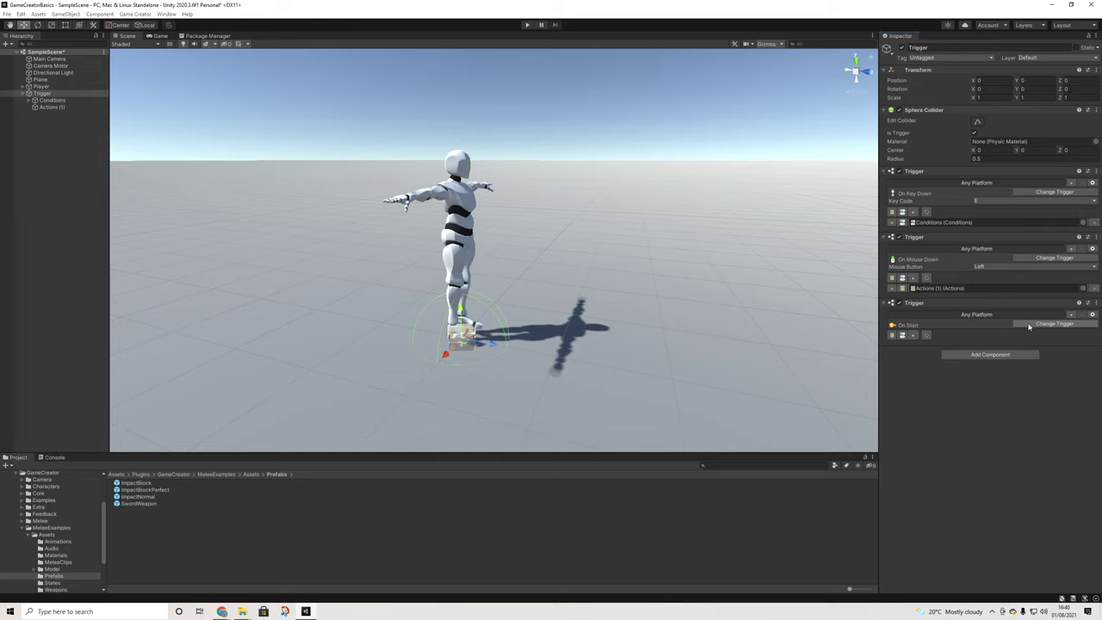
key("Return")
Set the new trigger's key code to F and assign Actions (1) as its action
left_click(979, 331)
left_click(981, 325)
left_click(979, 331)
key("g")
key("g")
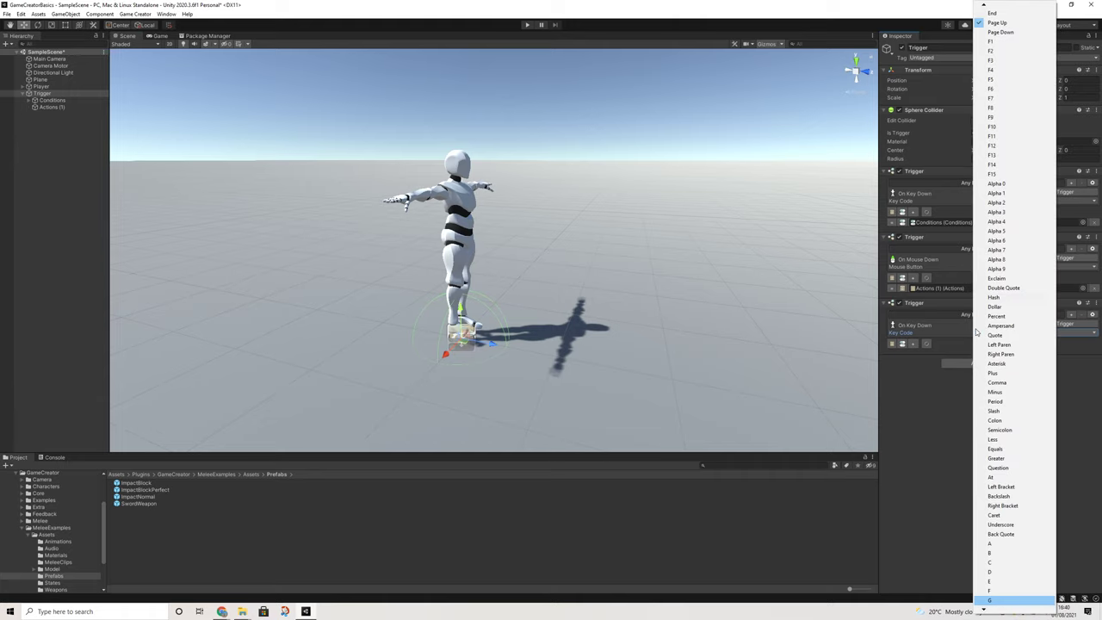
left_click(991, 591)
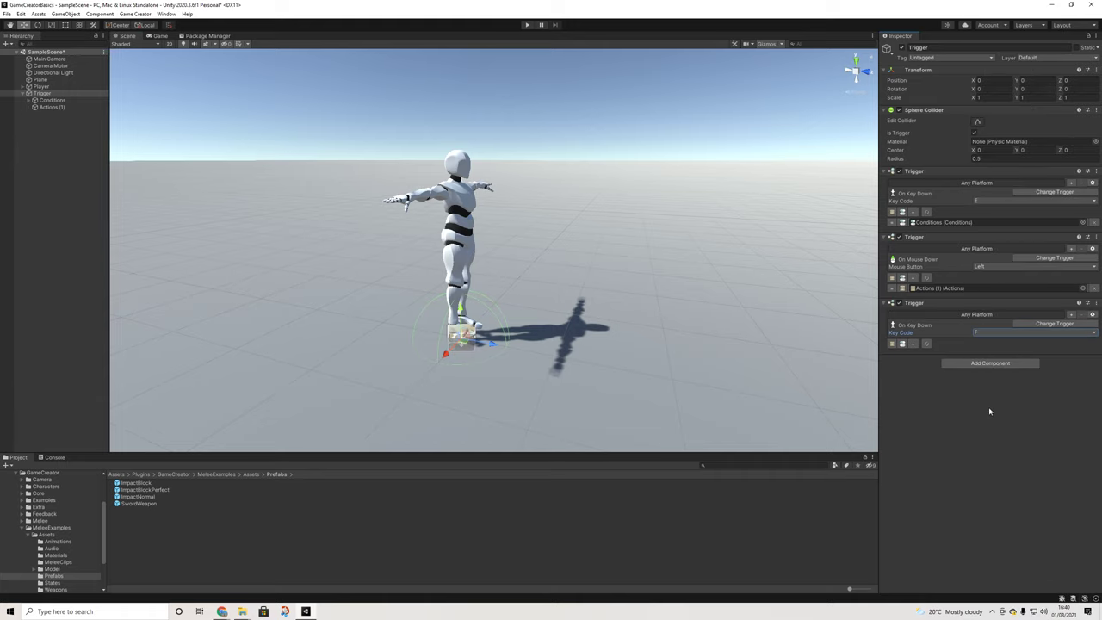
left_click(904, 345)
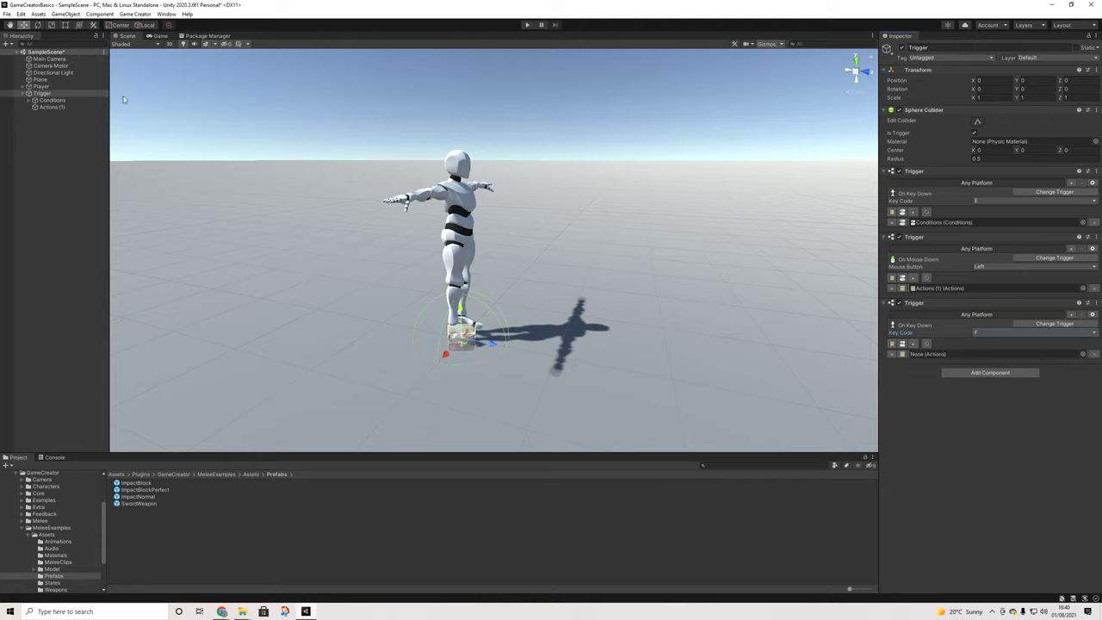
left_click_drag(50, 107, 990, 354)
Run the game, perform an attack with the F trigger and pause mid-swing to inspect it in the scene
left_click(527, 25)
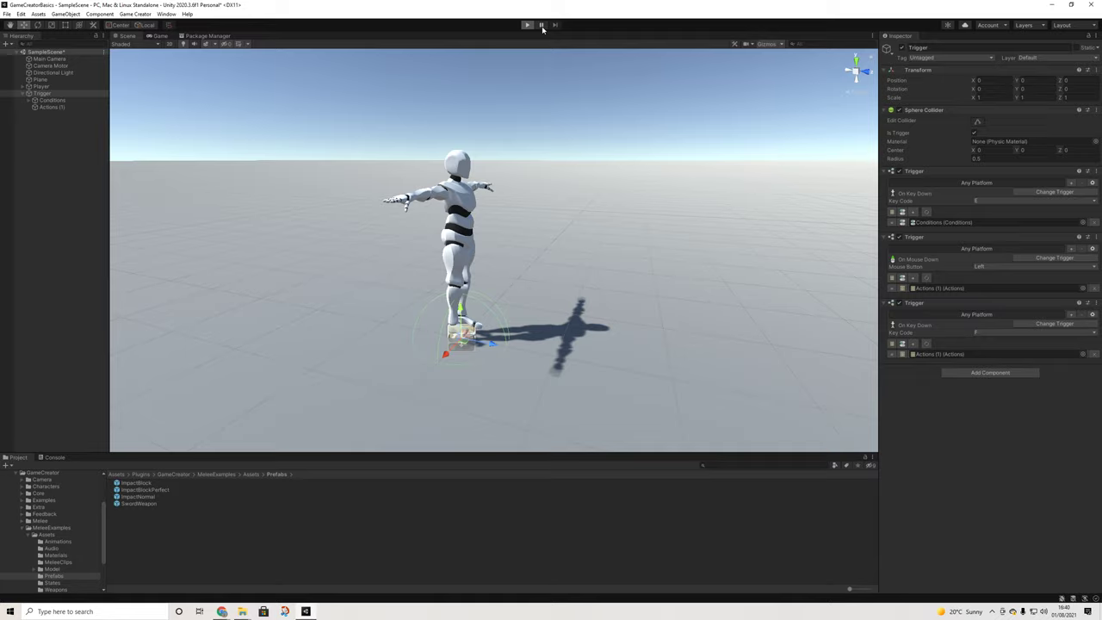
key("f")
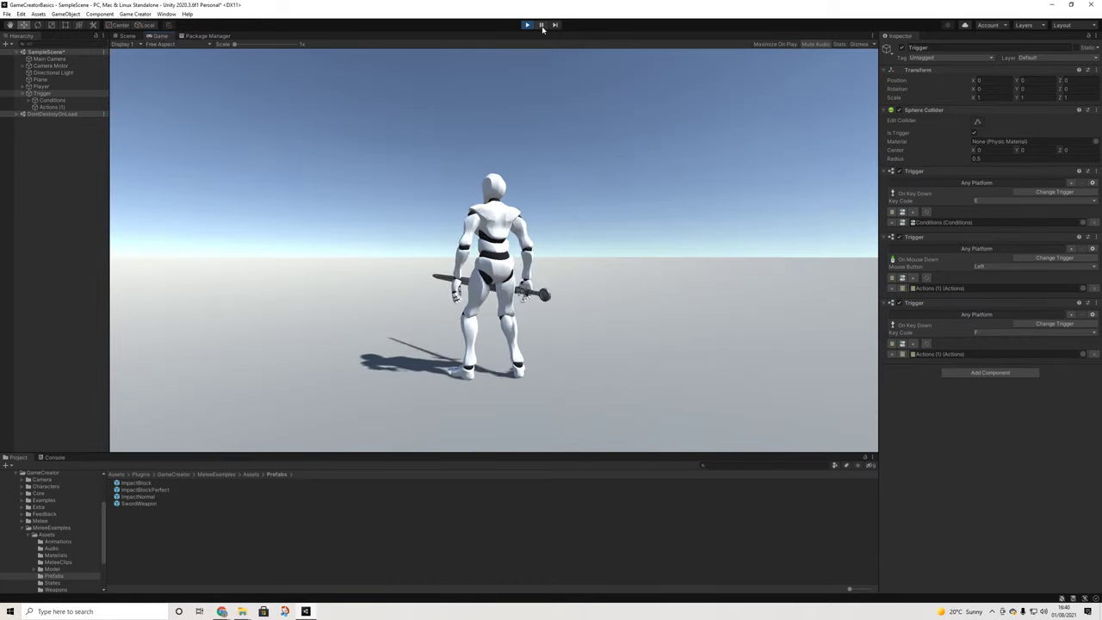
left_click(542, 25)
mouse_move(534, 258)
left_mouse_down("alt")
mouse_move(492, 223)
mouse_move(542, 278)
left_mouse_up("alt")
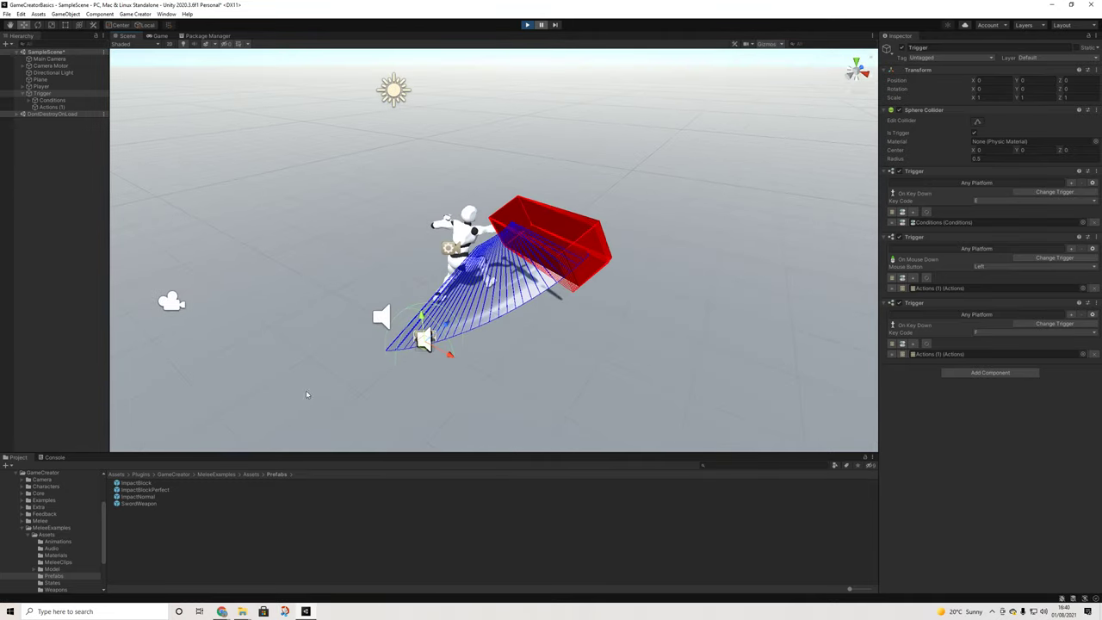
Examine the paused attack's hit box and blade trail around the character alongside the SwordWeapon prefab's Blade Component settings
left_click(137, 504)
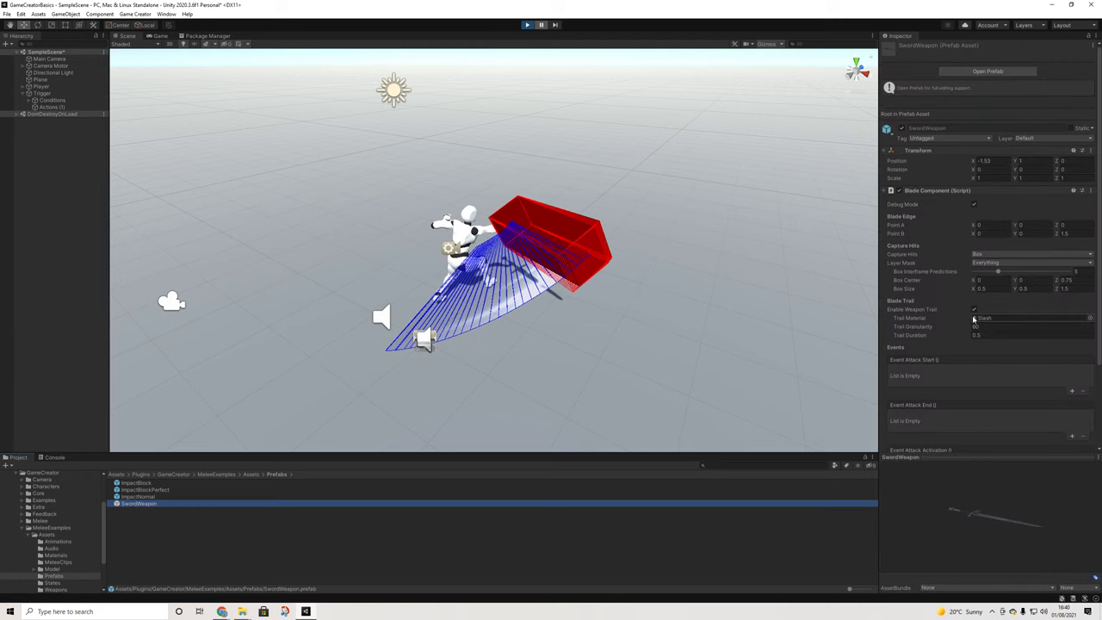
left_click_drag(601, 285, 733, 305, "alt")
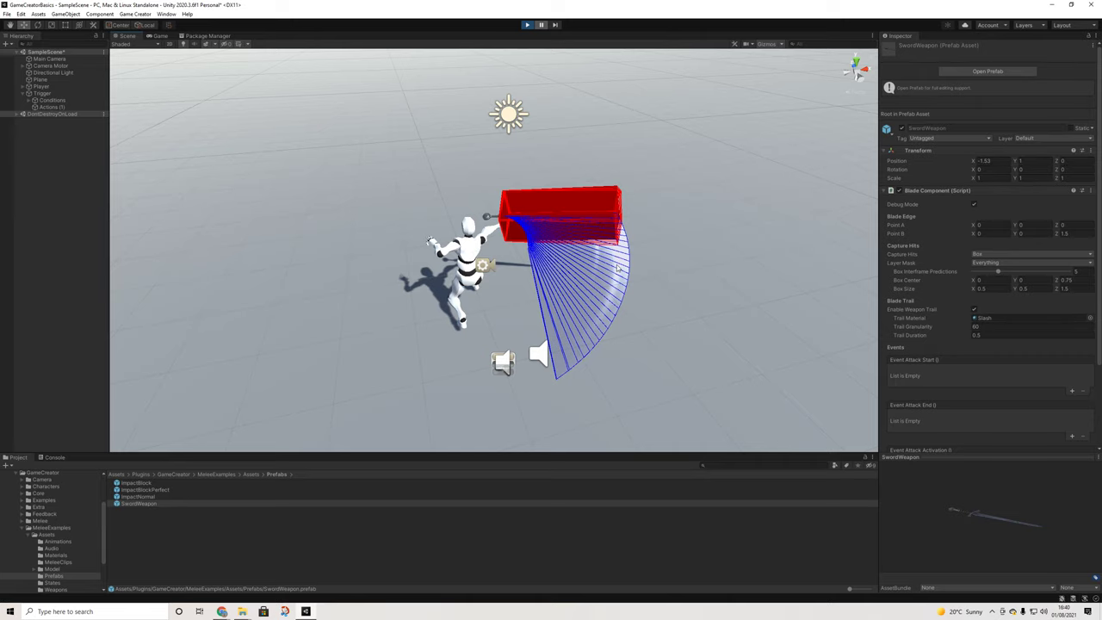
left_click_drag(726, 258, 529, 226, "alt")
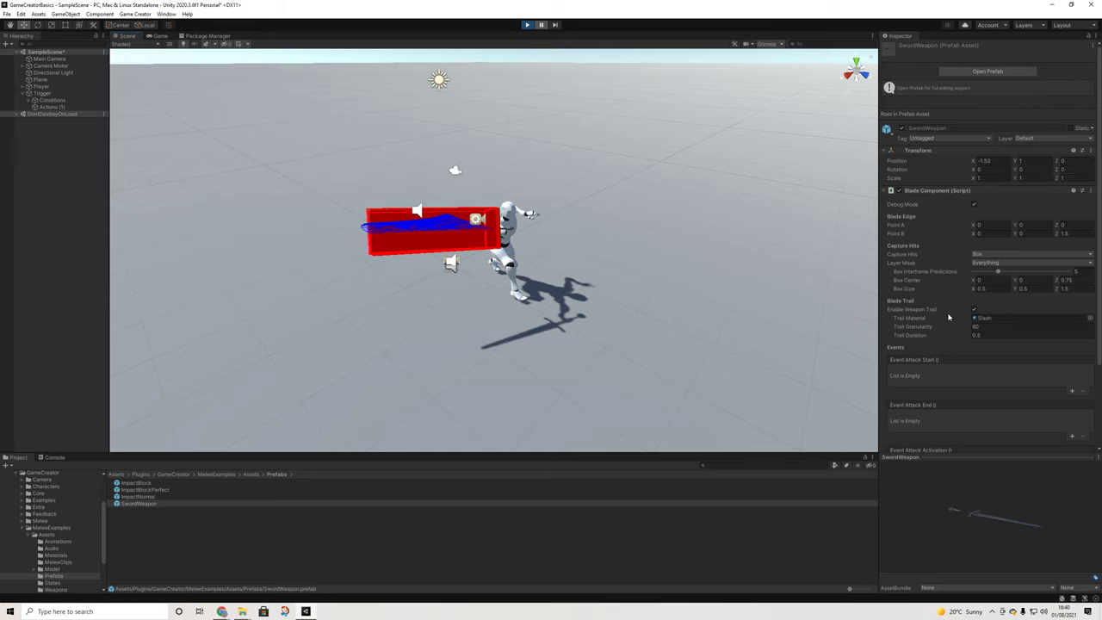
left_click_drag(800, 277, 637, 250, "alt")
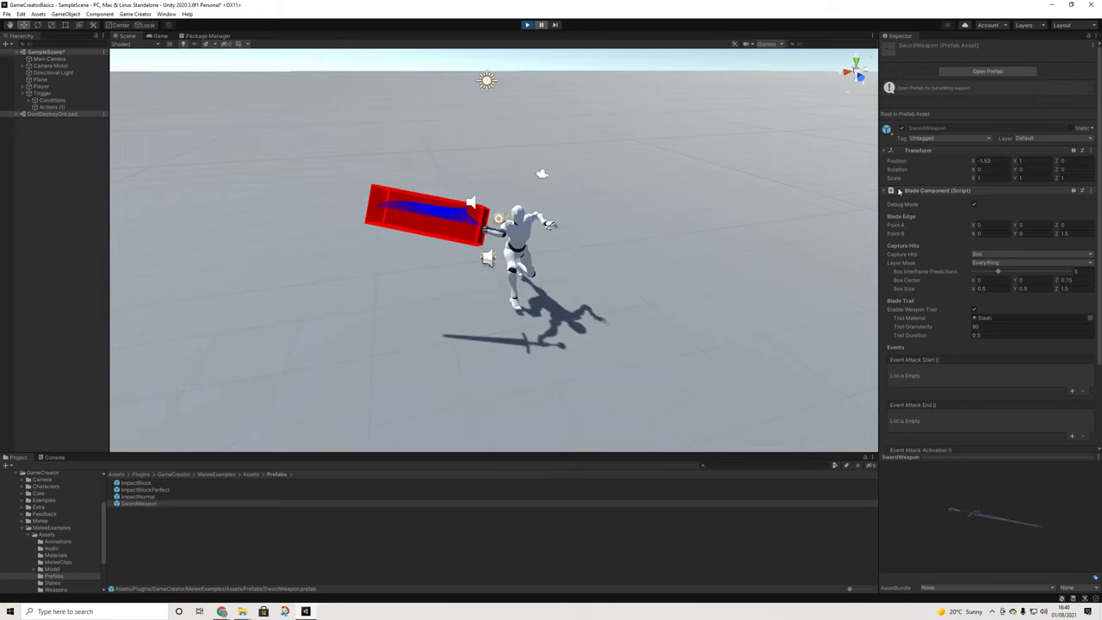
left_click_drag(778, 226, 344, 249, "alt")
left_click_drag(610, 231, 483, 250, "alt")
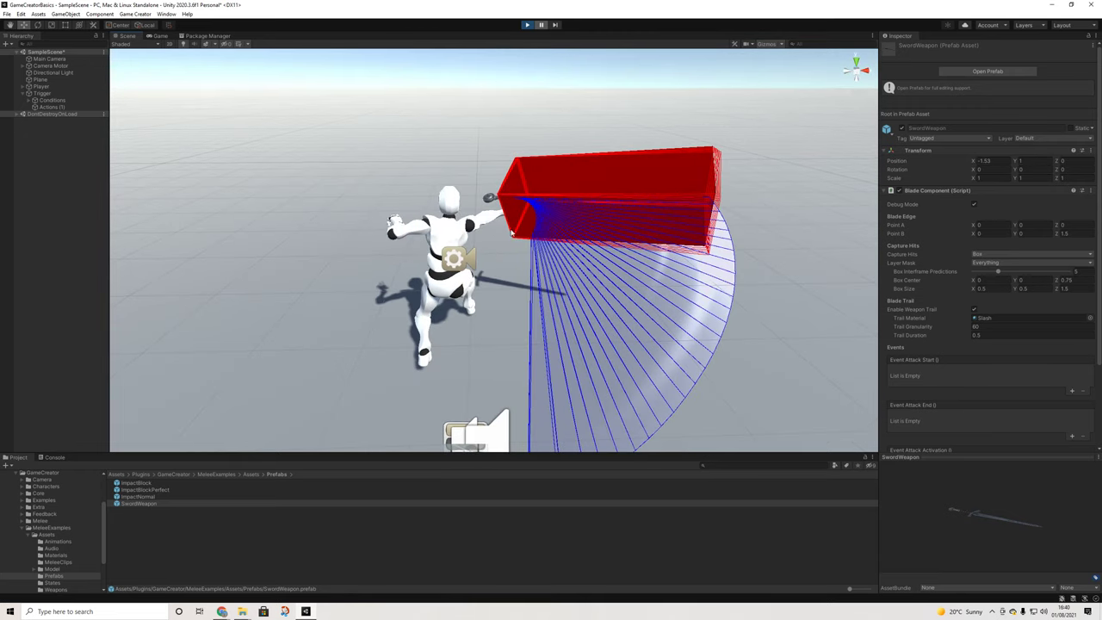
left_click_drag(568, 194, 810, 279, "alt")
left_click_drag(643, 219, 758, 239, "alt")
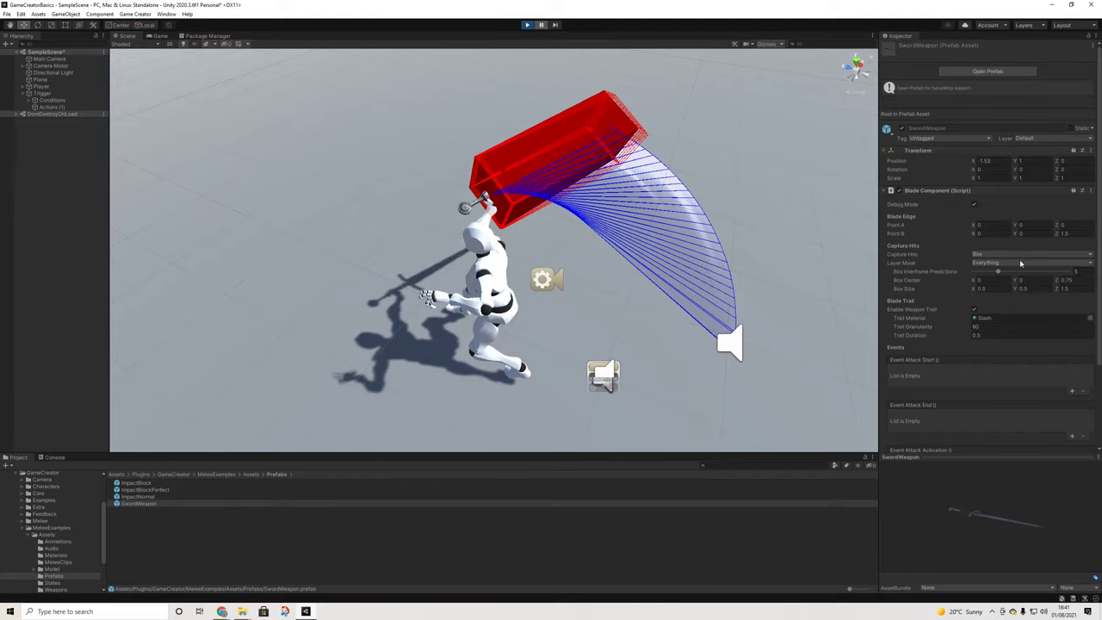
left_click_drag(560, 203, 560, 54, "alt")
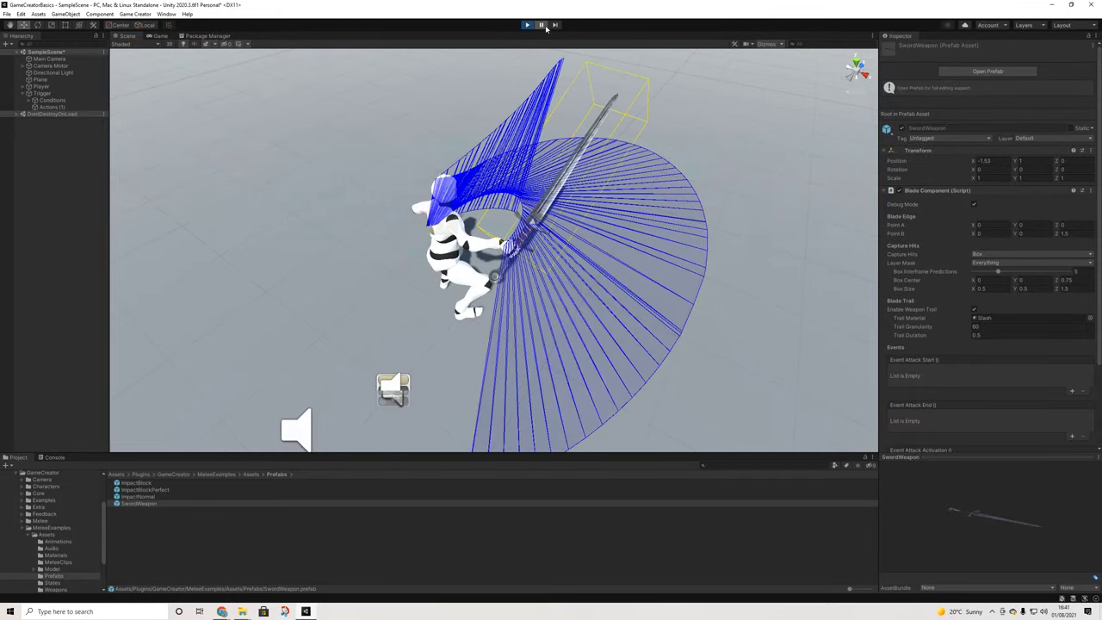
Inspect the blade trail and capture box at another paused moment of the attack, and stop play mode
left_click_drag(546, 69, 547, 284, "alt")
left_click_drag(498, 191, 589, 153, "alt")
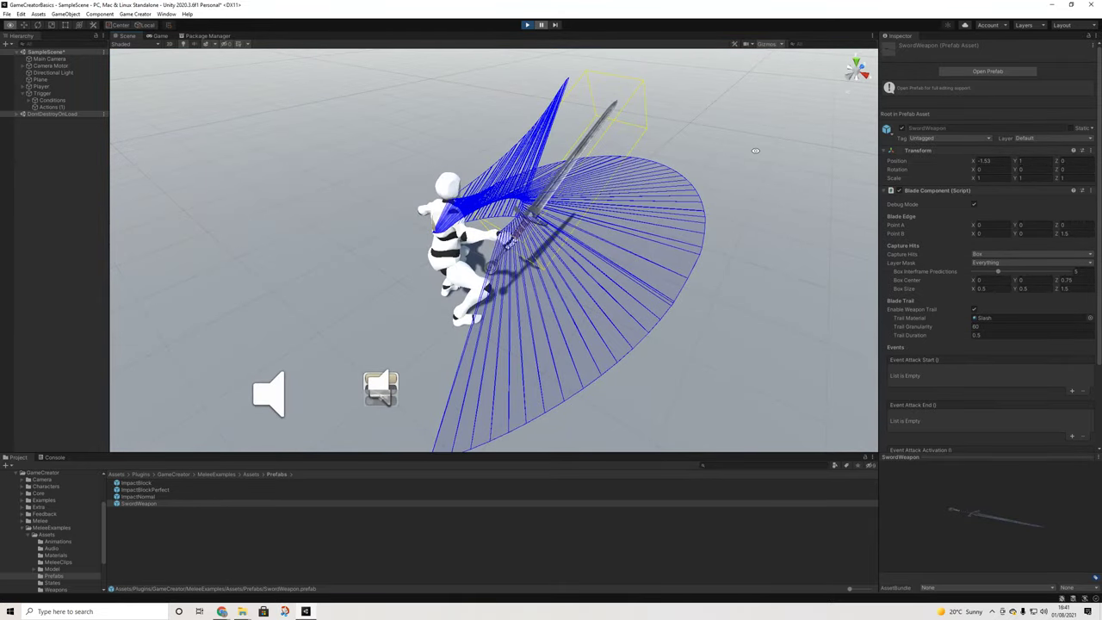
left_click_drag(599, 115, 552, 149, "alt")
left_click_drag(639, 110, 558, 148, "alt")
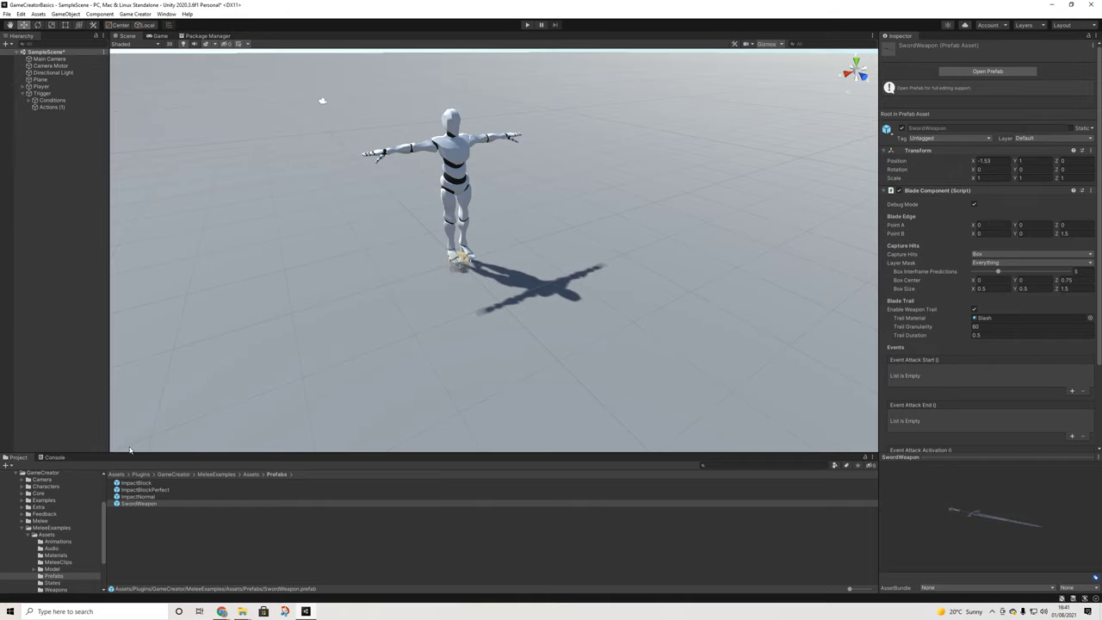
left_click(527, 24)
In the SwordWeapon prefab, try Segment as the Blade Component's Capture Hits mode, and restore it to Box
double_click(150, 504)
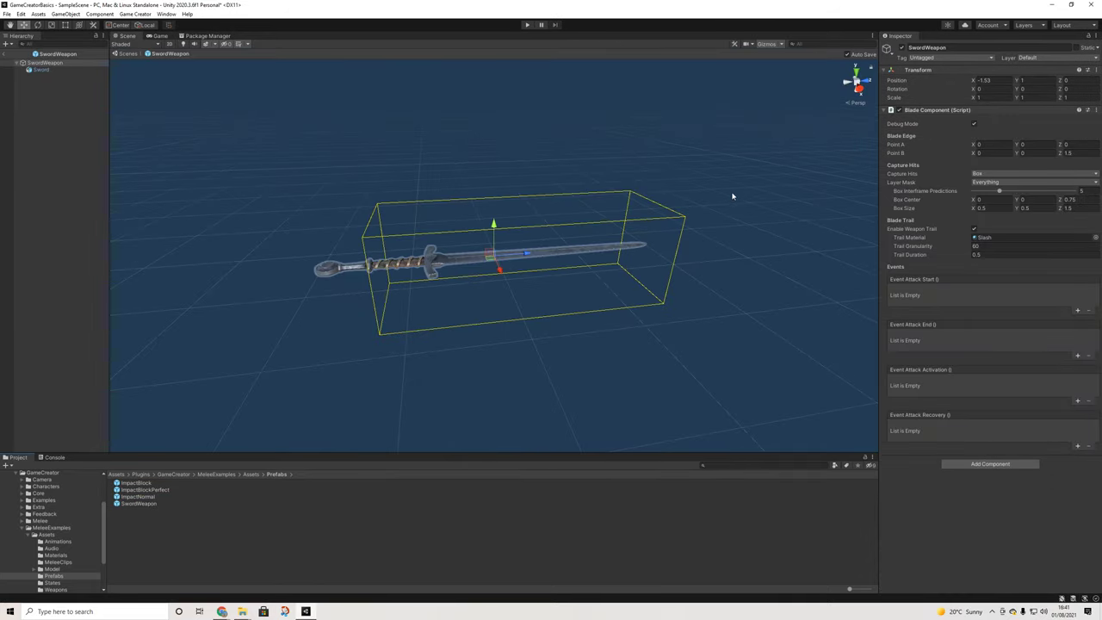
left_click_drag(761, 228, 920, 209, "alt")
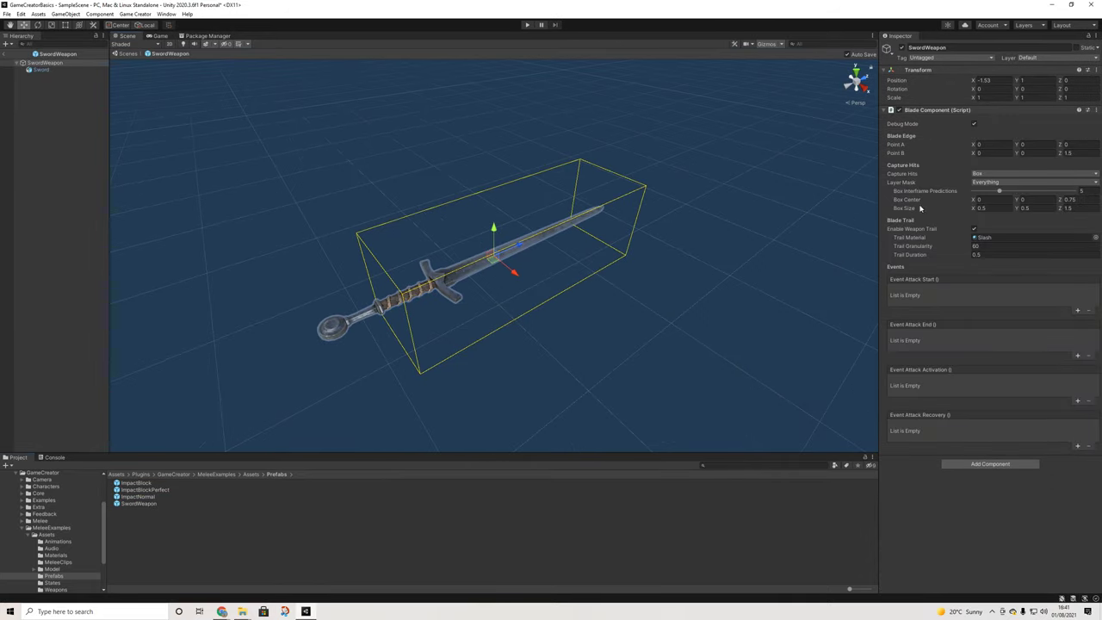
left_click(986, 174)
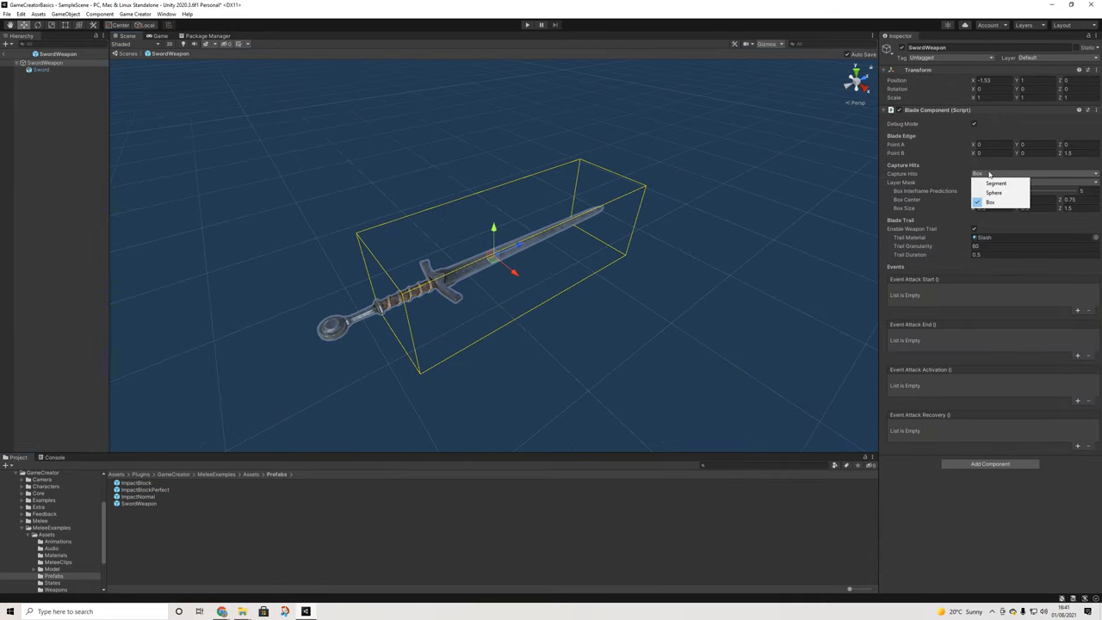
left_click(997, 183)
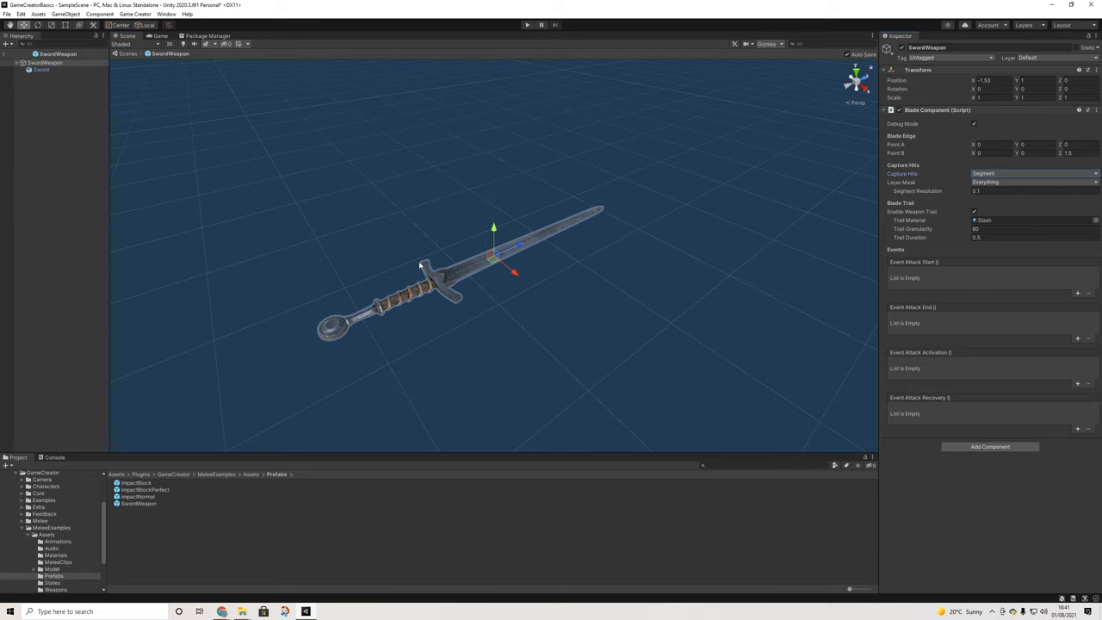
left_click_drag(392, 306, 412, 286, "alt")
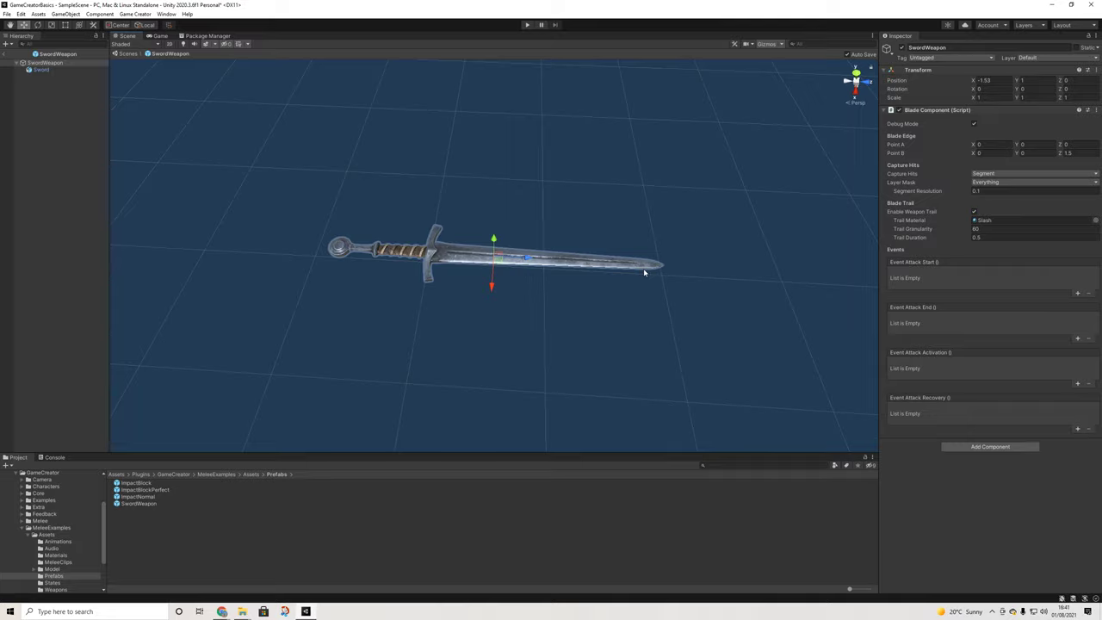
left_click(991, 173)
left_click(991, 202)
Examine the hit capture box around the sword from several angles, along with its box size and trail settings
left_click_drag(714, 264, 742, 246, "alt")
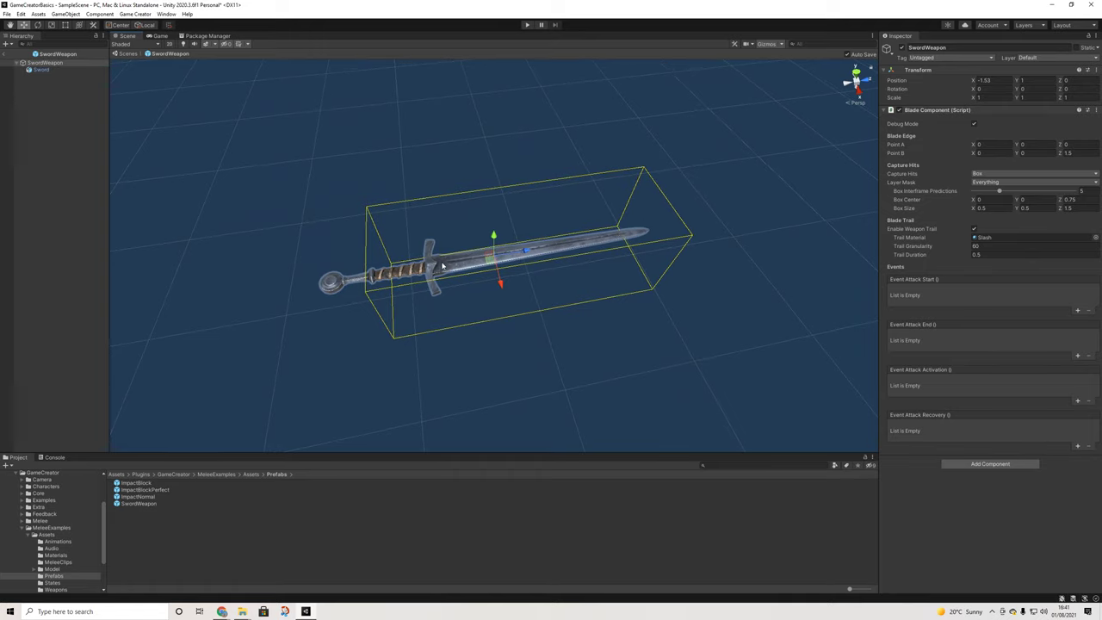
left_click_drag(686, 238, 703, 118, "alt")
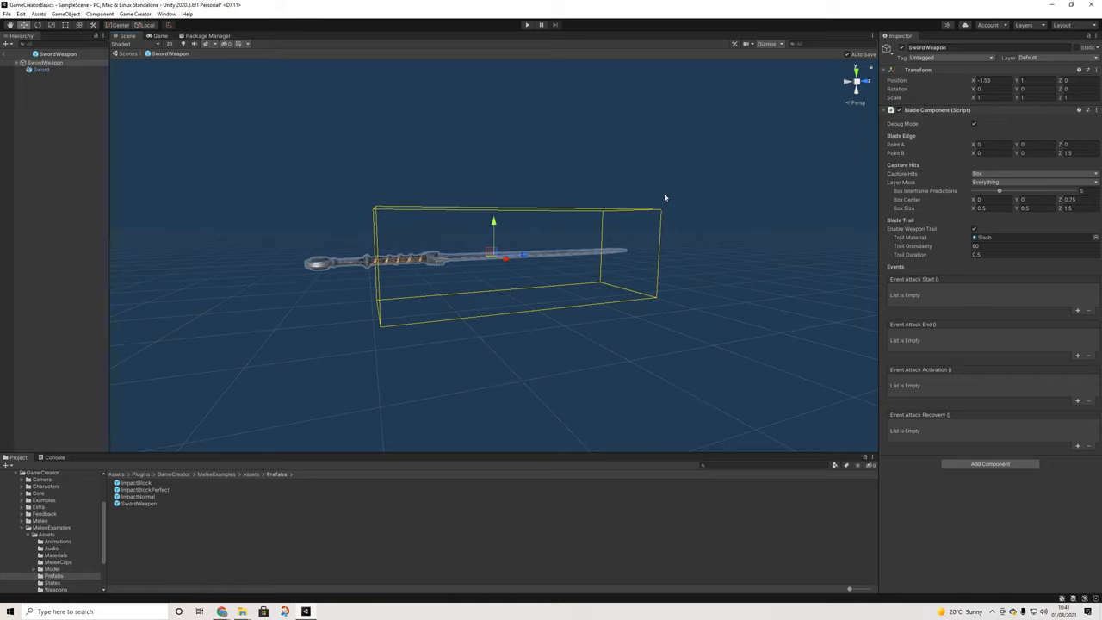
left_click_drag(666, 217, 640, 288, "alt")
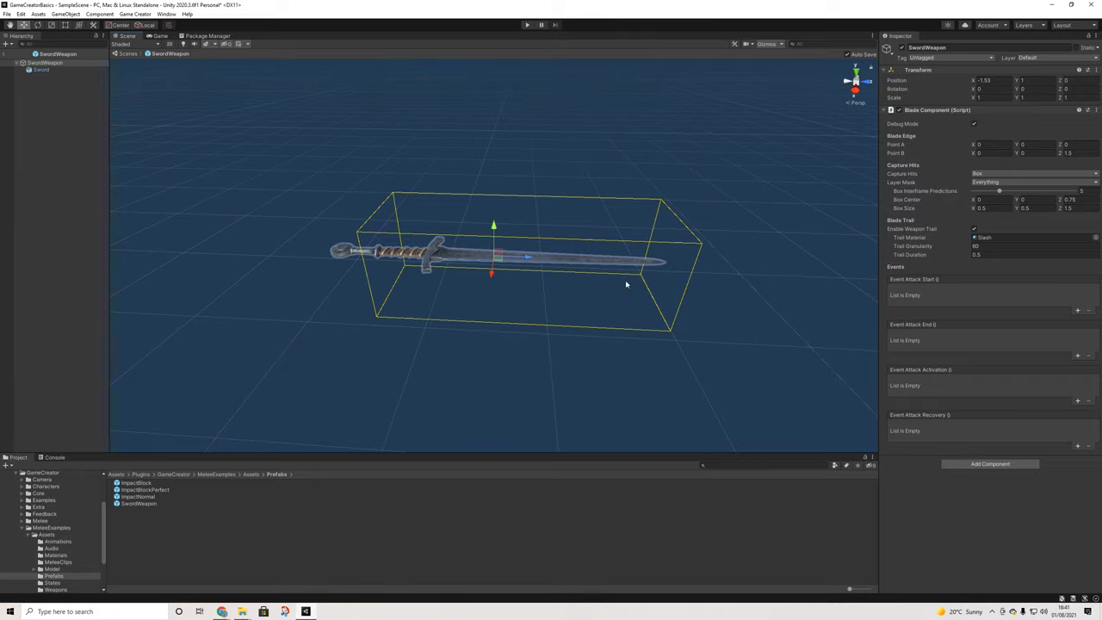
left_click_drag(632, 285, 431, 259, "alt")
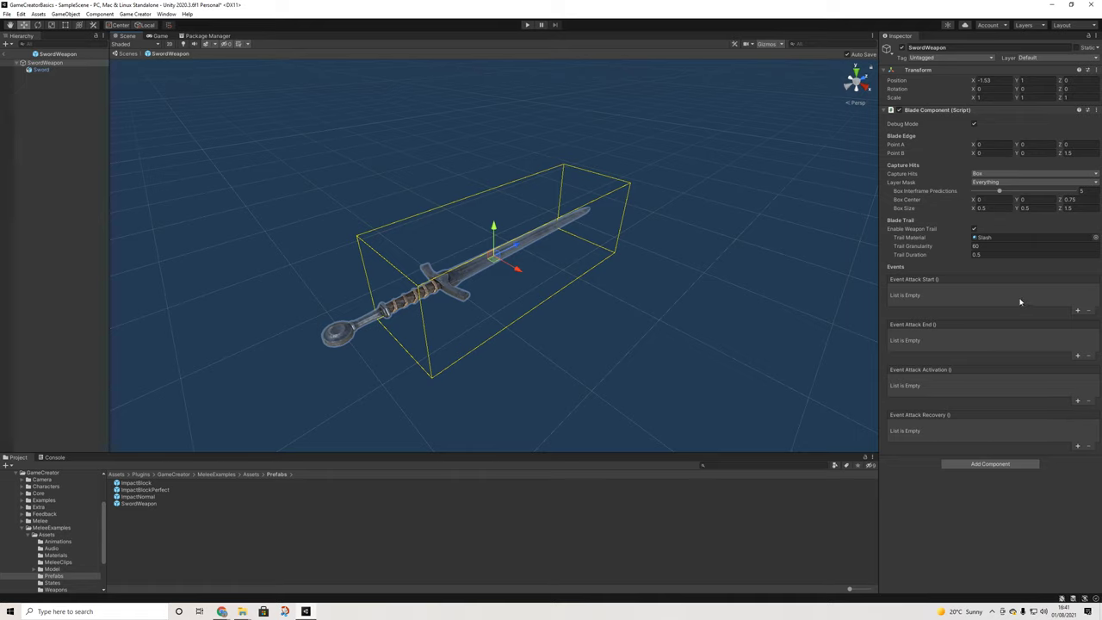
left_click(1007, 236)
mouse_move(1060, 204)
left_mouse_down()
mouse_move(1027, 205)
mouse_move(1077, 211)
mouse_move(1055, 210)
mouse_move(1064, 210)
left_mouse_up()
left_click_drag(689, 193, 556, 176, "alt")
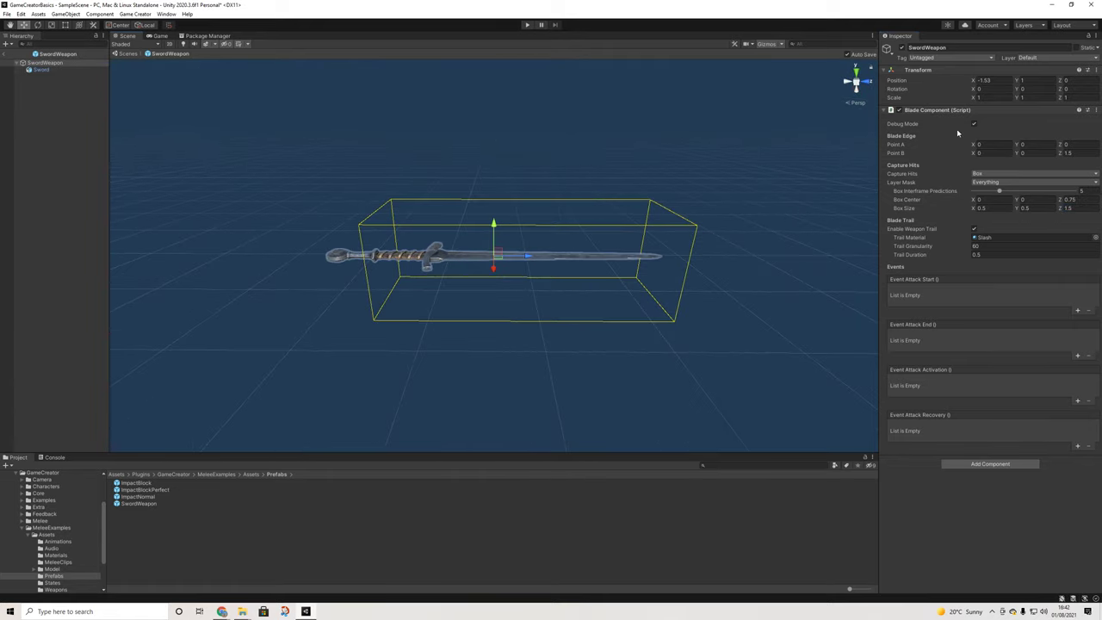
Compare the Sword child's mesh settings with the SwordWeapon root's Blade Component, and return to the main scene
left_click(40, 68)
left_click(43, 63)
left_click(40, 69)
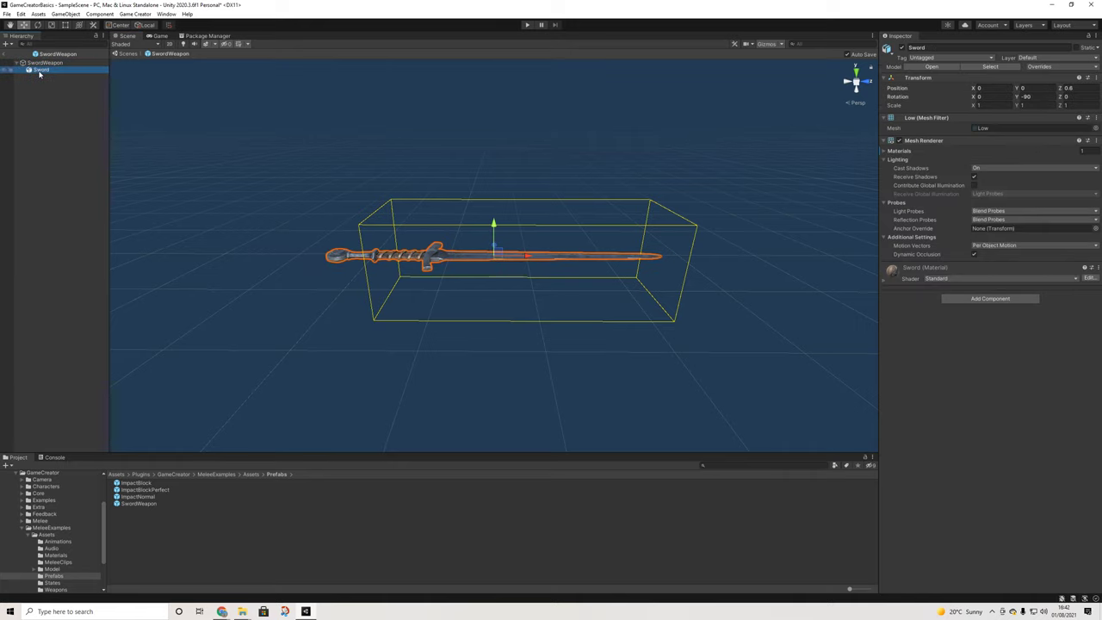
left_click(55, 64)
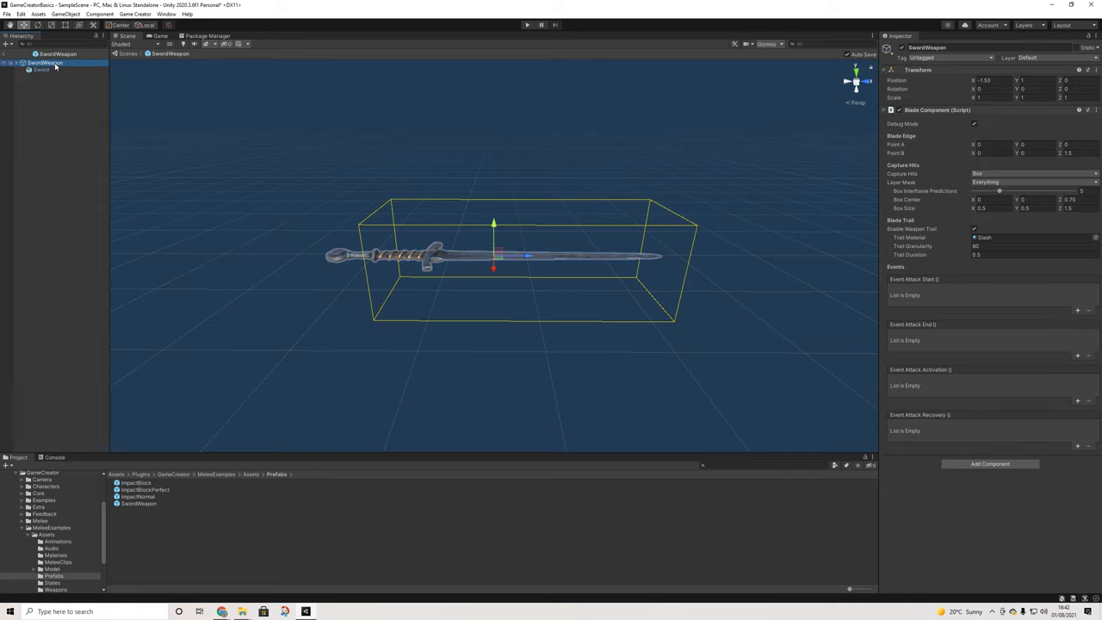
left_click(6, 54)
Open the SwordWeapon melee weapon asset from the Weapons folder and view its weapon model attachment options
left_click_drag(481, 279, 235, 440, "alt")
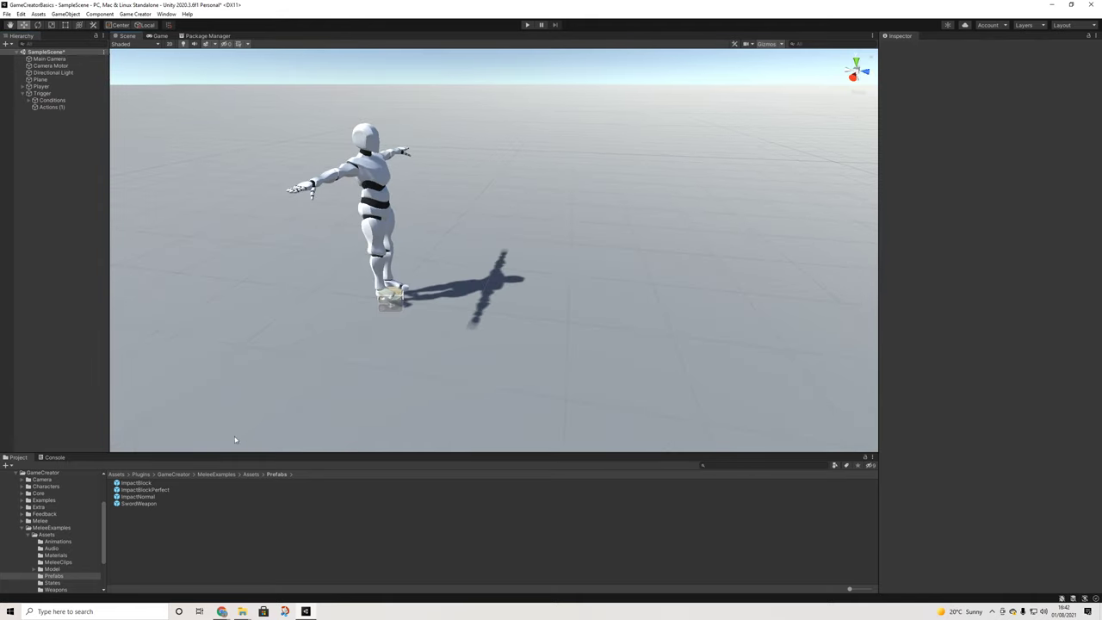
left_click(53, 590)
left_click(139, 490)
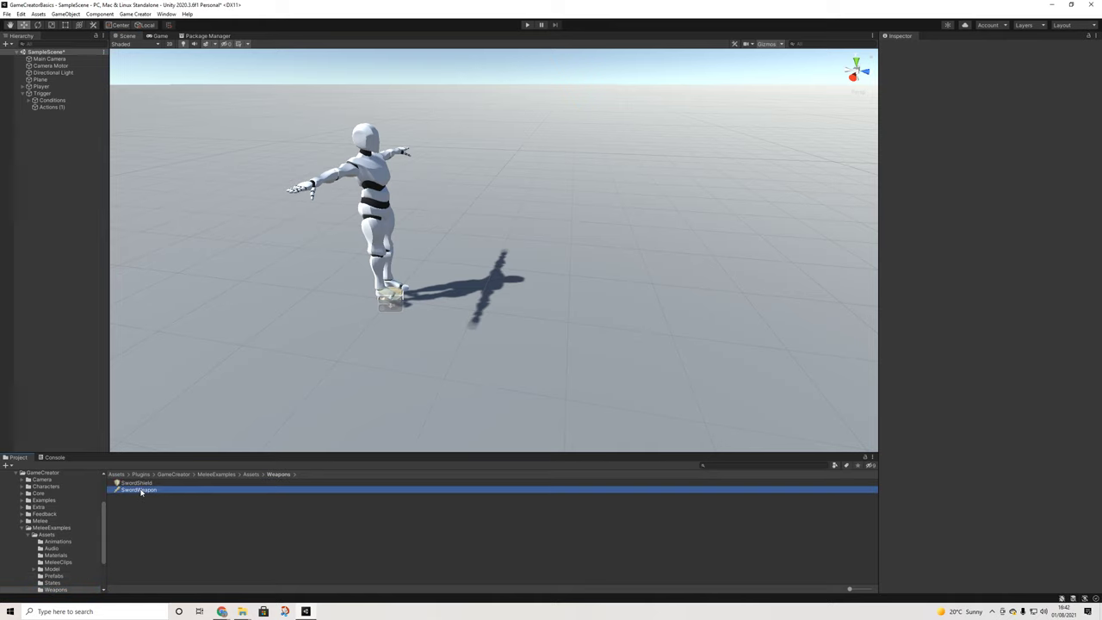
left_click(979, 151)
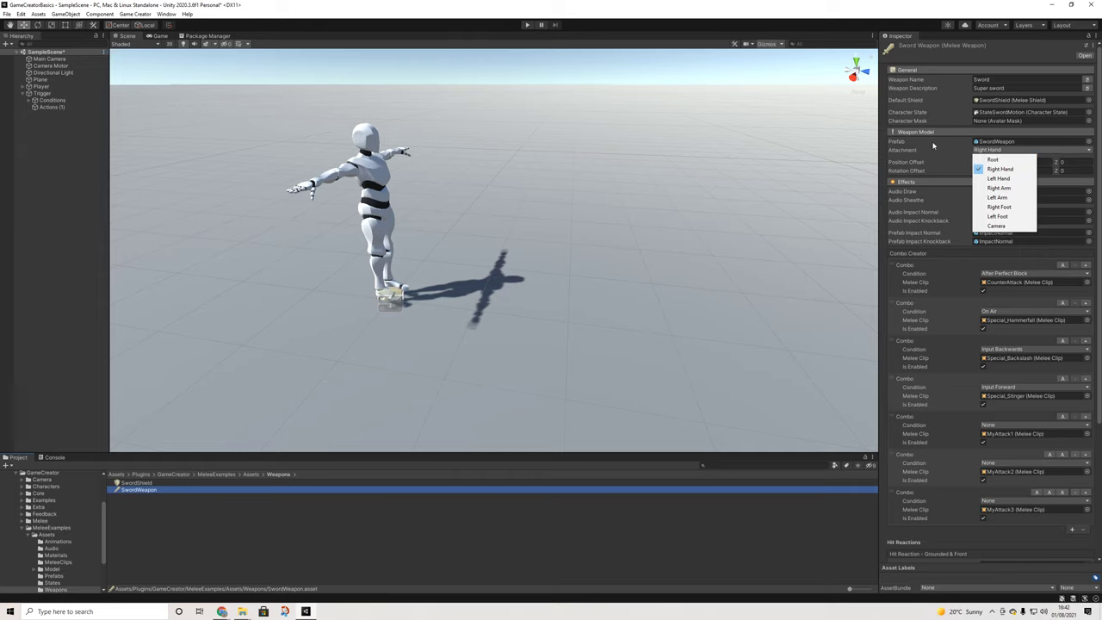
left_click_drag(399, 232, 660, 250, "alt")
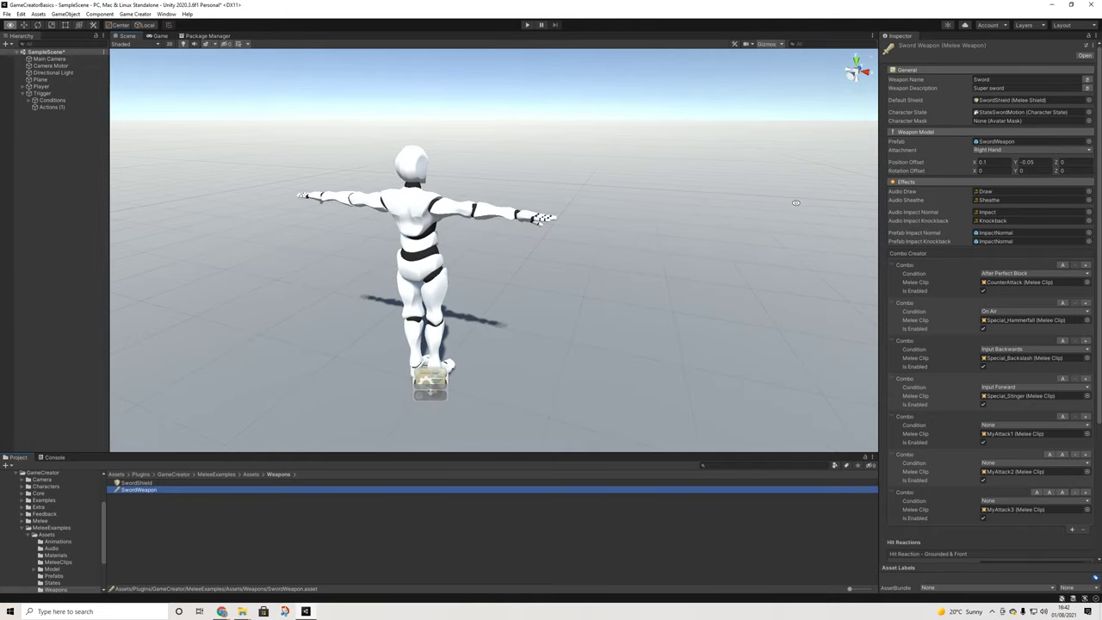
left_click_drag(796, 203, 757, 201, "alt")
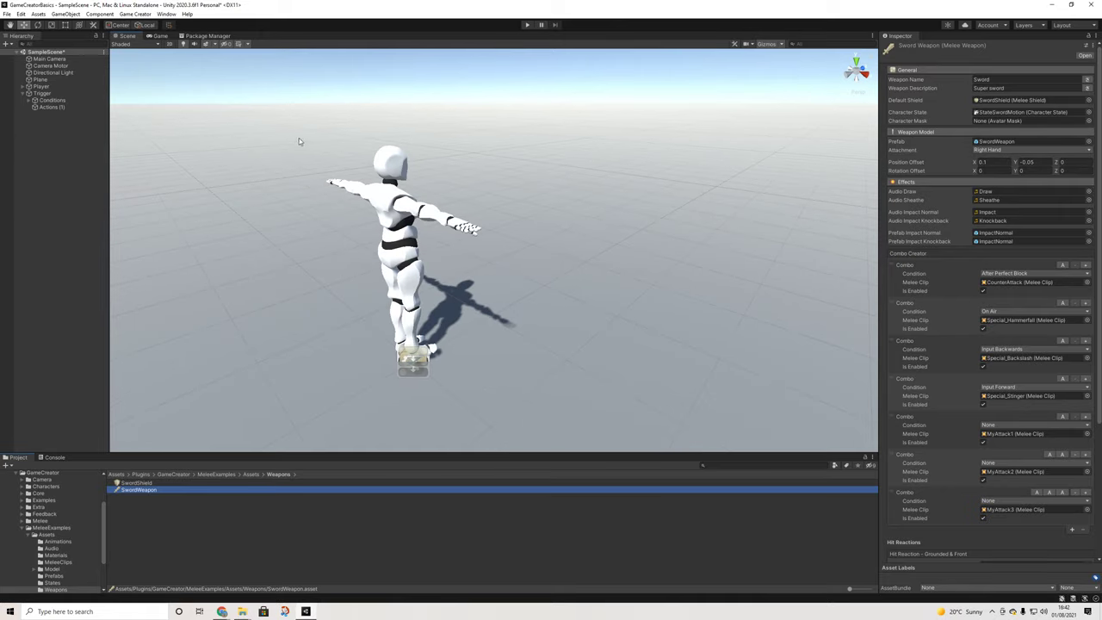
left_click_drag(606, 158, 510, 205, "alt")
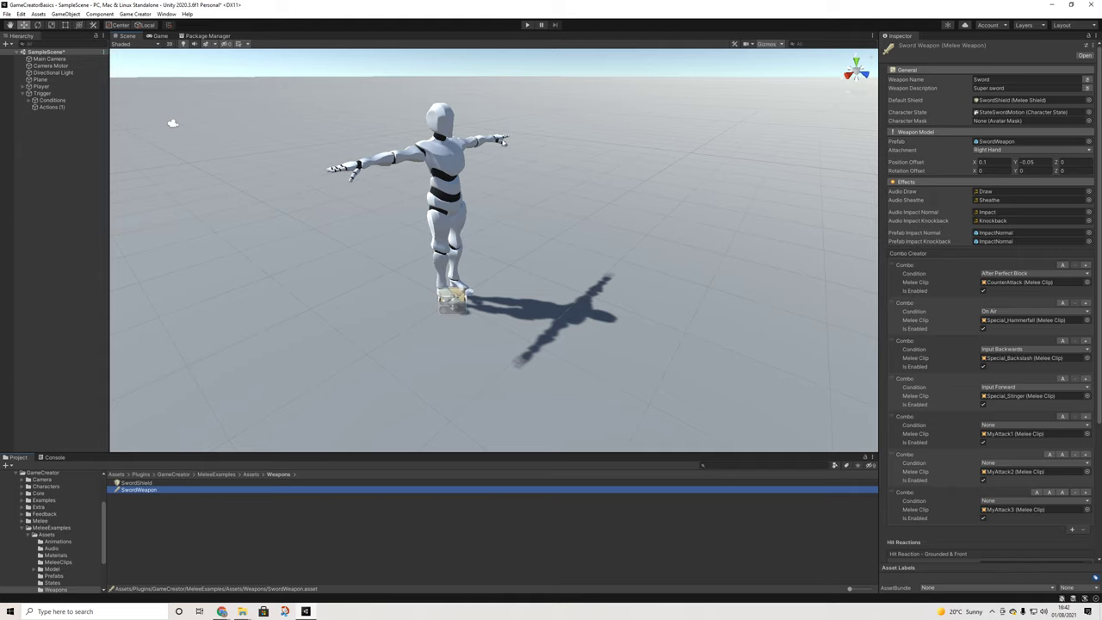
left_click_drag(494, 122, 563, 238, "alt")
scroll(602, 241, "down", 4)
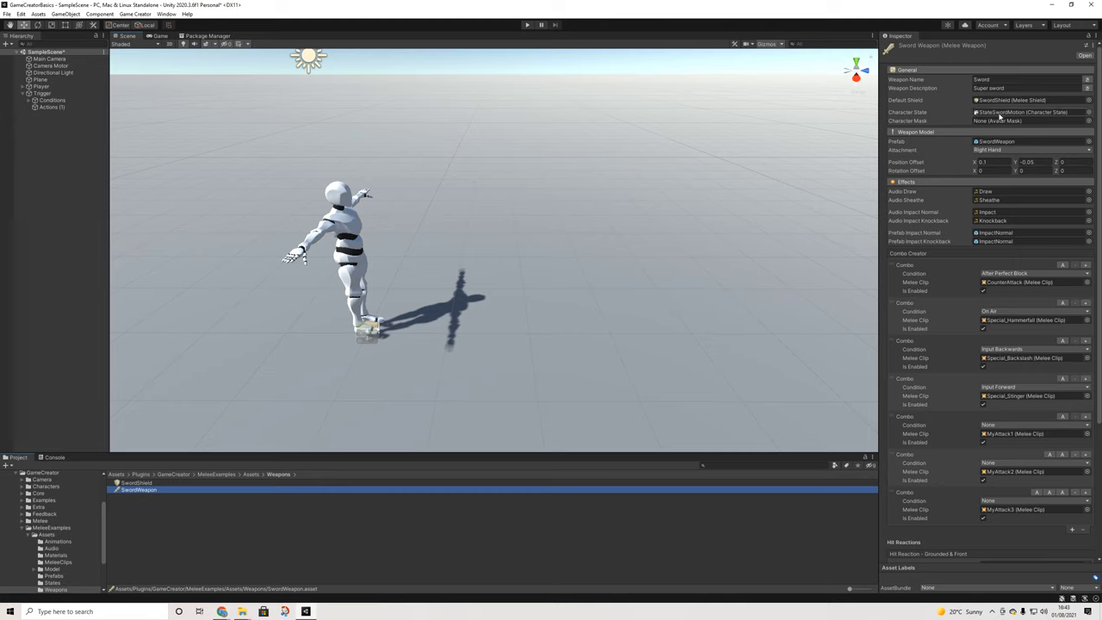
Locate the sword weapon's StateSwordMotion character state in the project and view its animation overrides
left_click(999, 113)
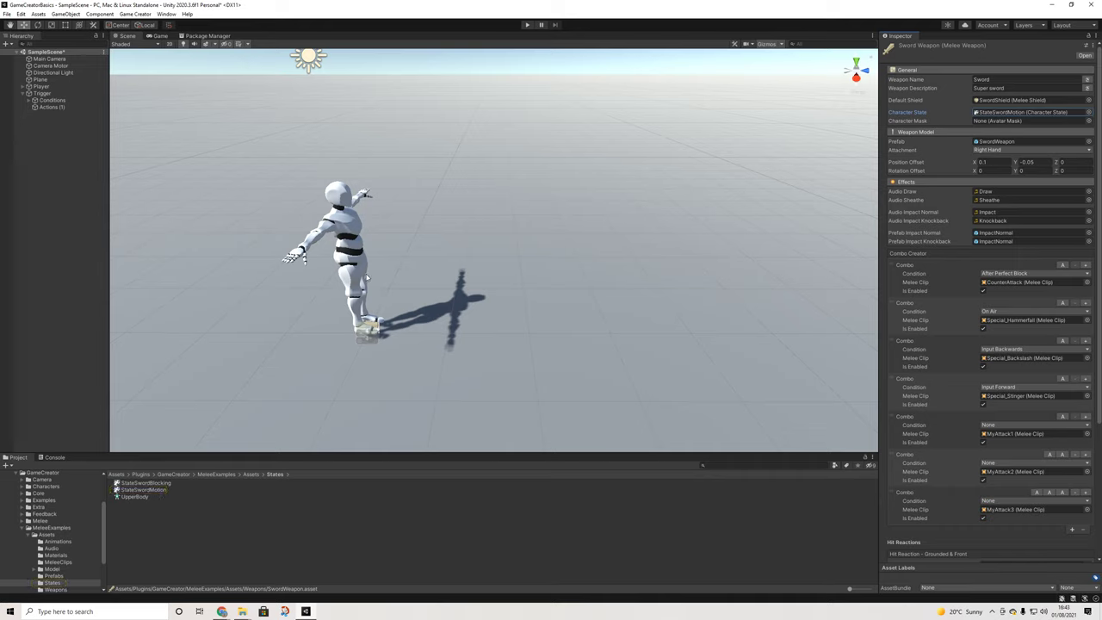
left_click(383, 277)
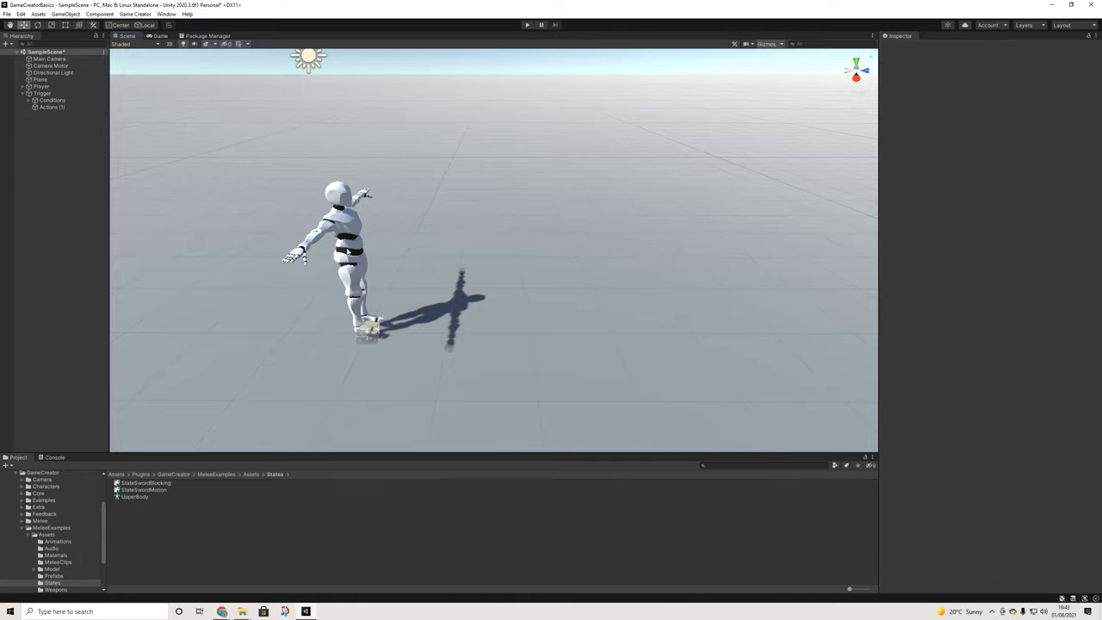
left_click(143, 490)
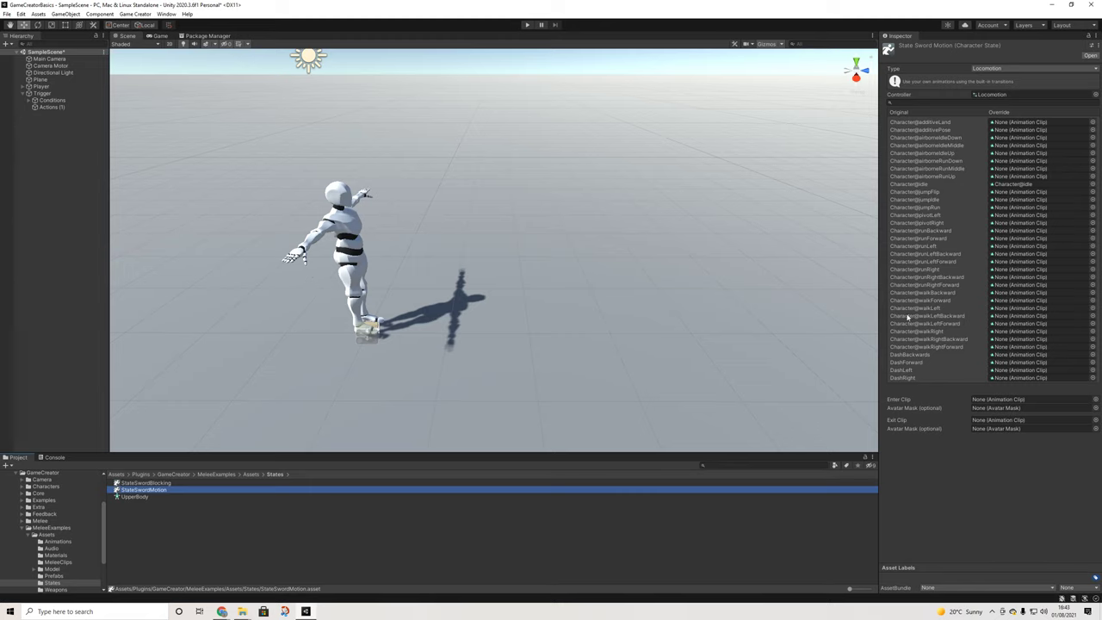
Compare the SwordWeapon asset's Default Shield with the Melee Shield setting of the draw action in the Trigger's Conditions
scroll(50, 551, "down", 2)
left_click(55, 564)
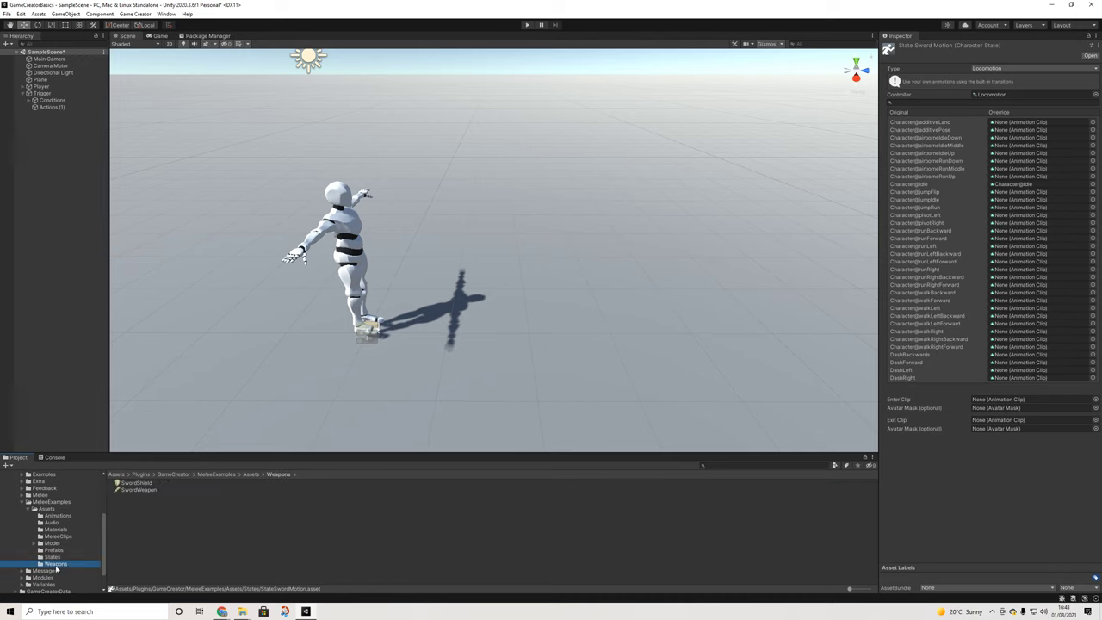
left_click(138, 483)
left_click(136, 491)
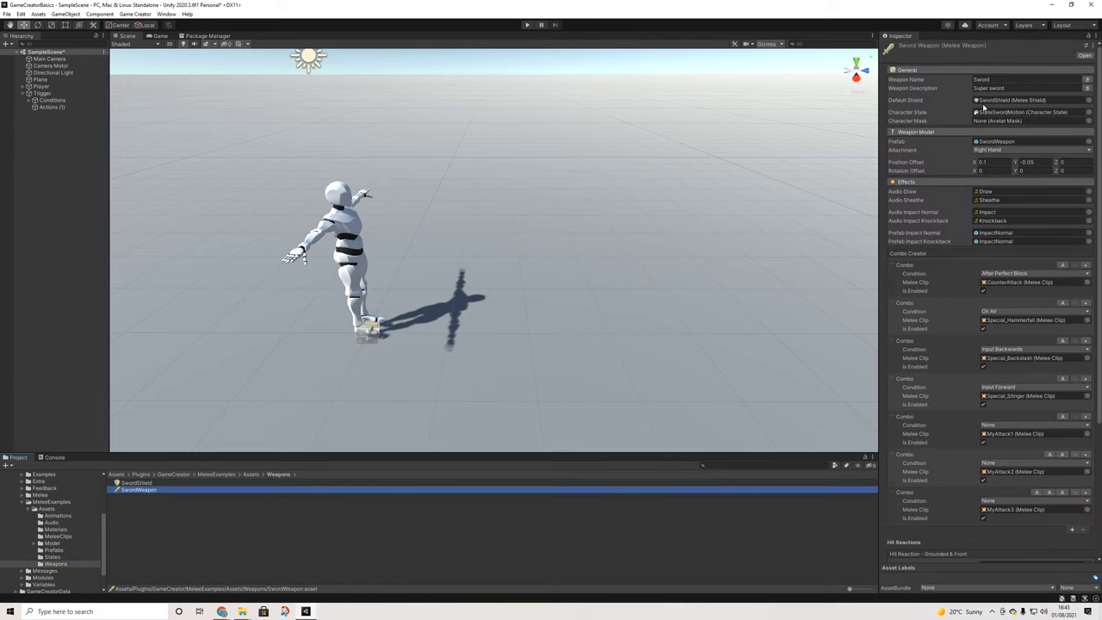
left_click(40, 93)
left_click(40, 100)
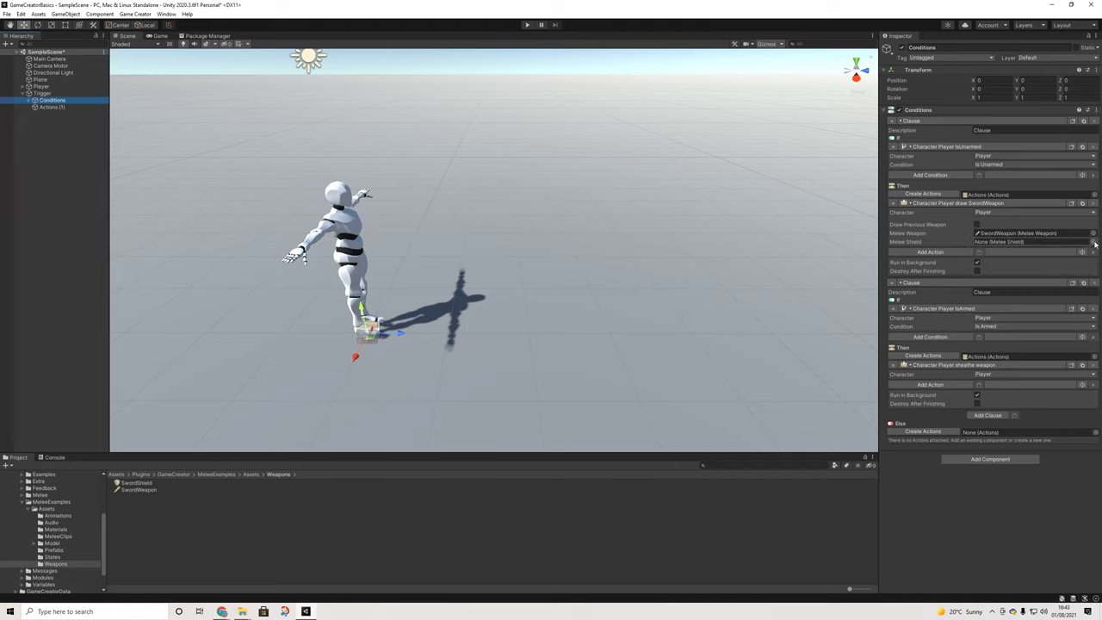
left_click(138, 490)
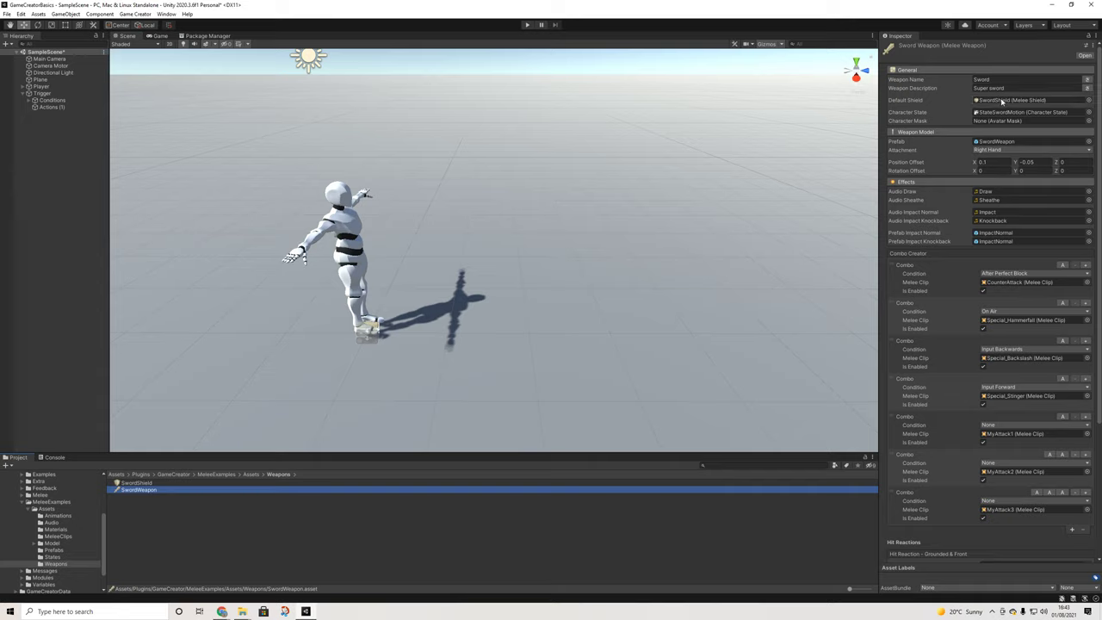
Open the SwordShield melee shield asset and review its model attachment, effects, combat and block reaction settings
left_click(1005, 89)
key("Return")
left_click(137, 483)
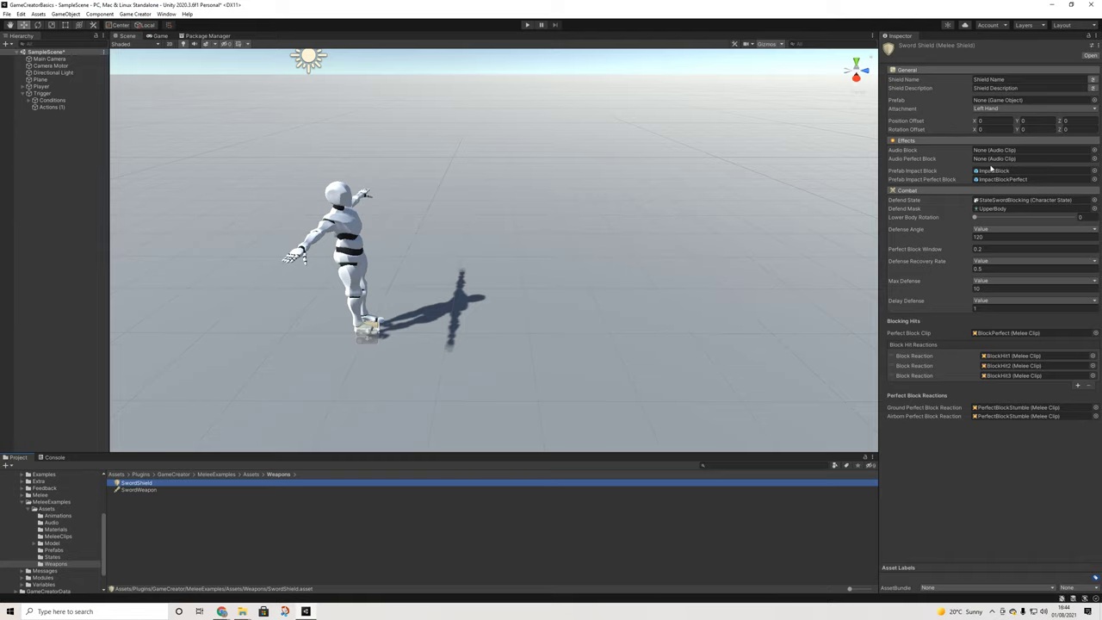
left_click_drag(865, 181, 931, 185, "alt")
left_click_drag(725, 187, 697, 222, "alt")
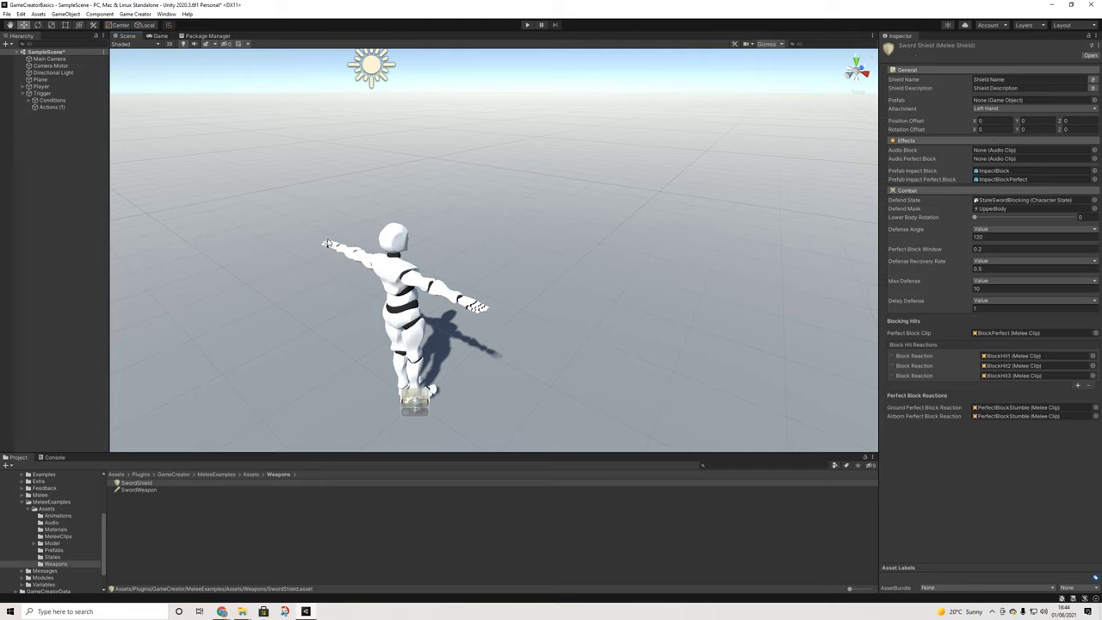
left_click_drag(392, 255, 496, 262, "alt")
left_click_drag(688, 282, 620, 285, "alt")
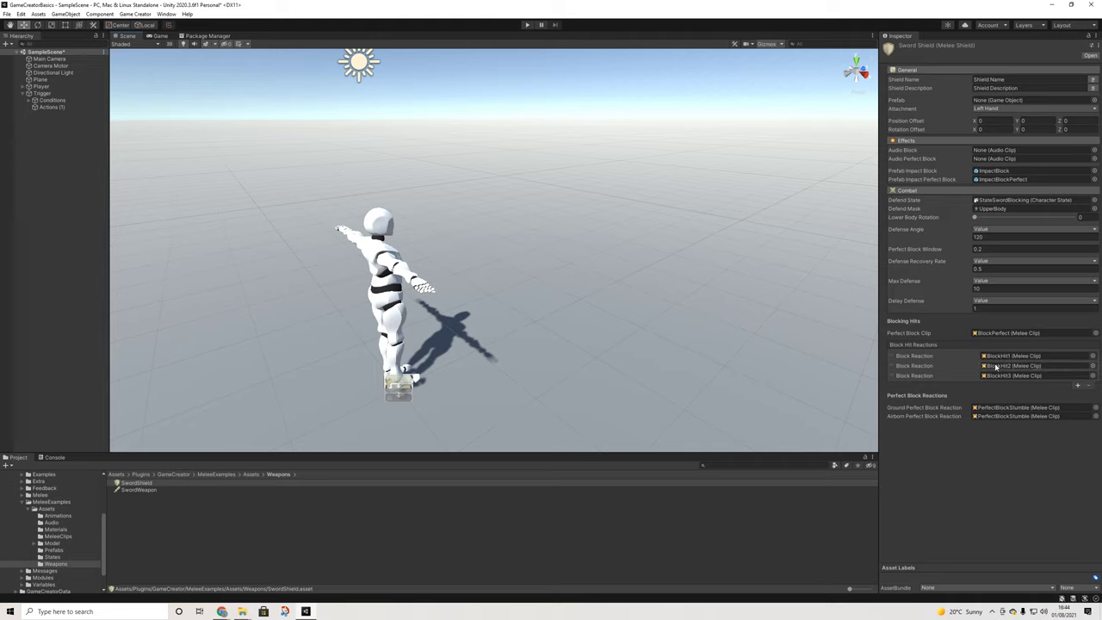
Review the combo list and the grounded, airborne and knockback hit reactions of the SwordWeapon asset
left_click(129, 491)
scroll(1017, 480, "down", 15)
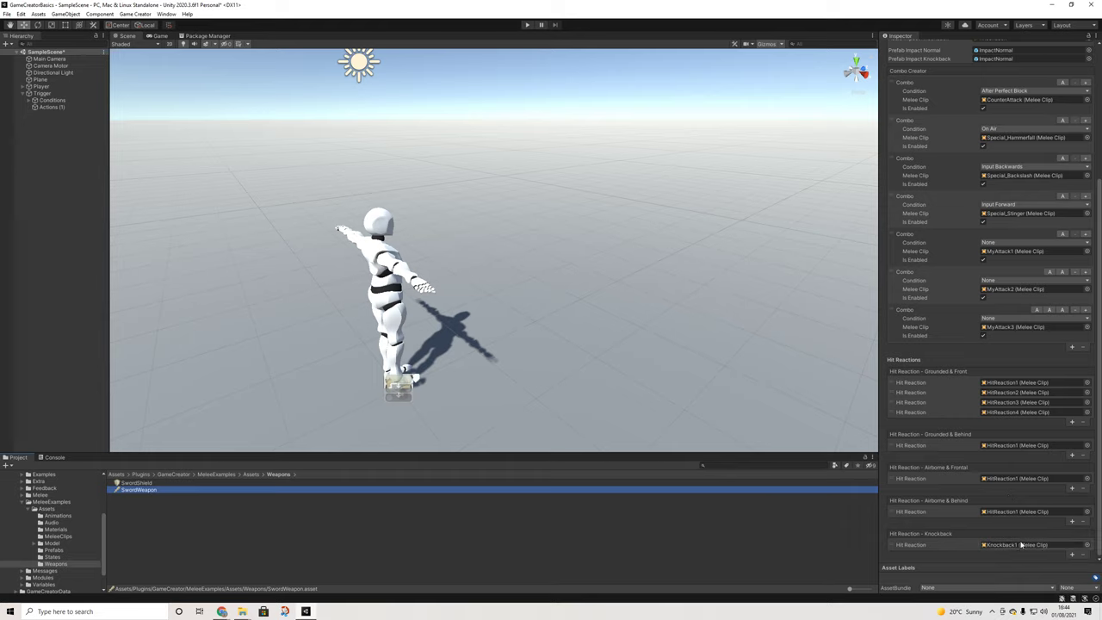
scroll(346, 297, "up", 2)
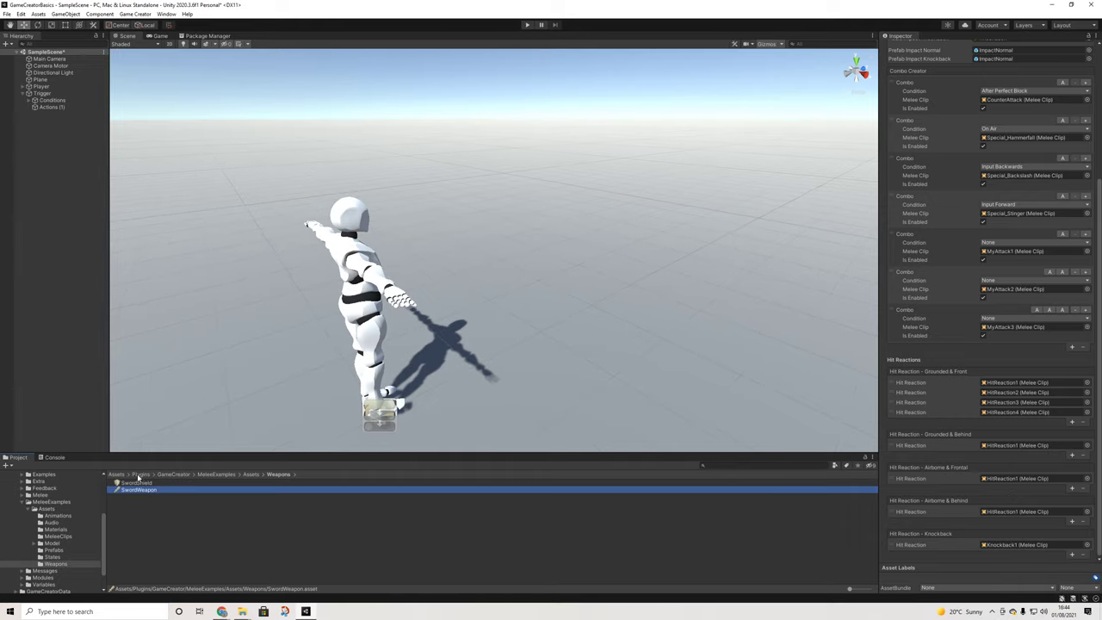
Compare the SwordShield's defense settings with the poise settings in the Player's Character Melee component
left_click(136, 482)
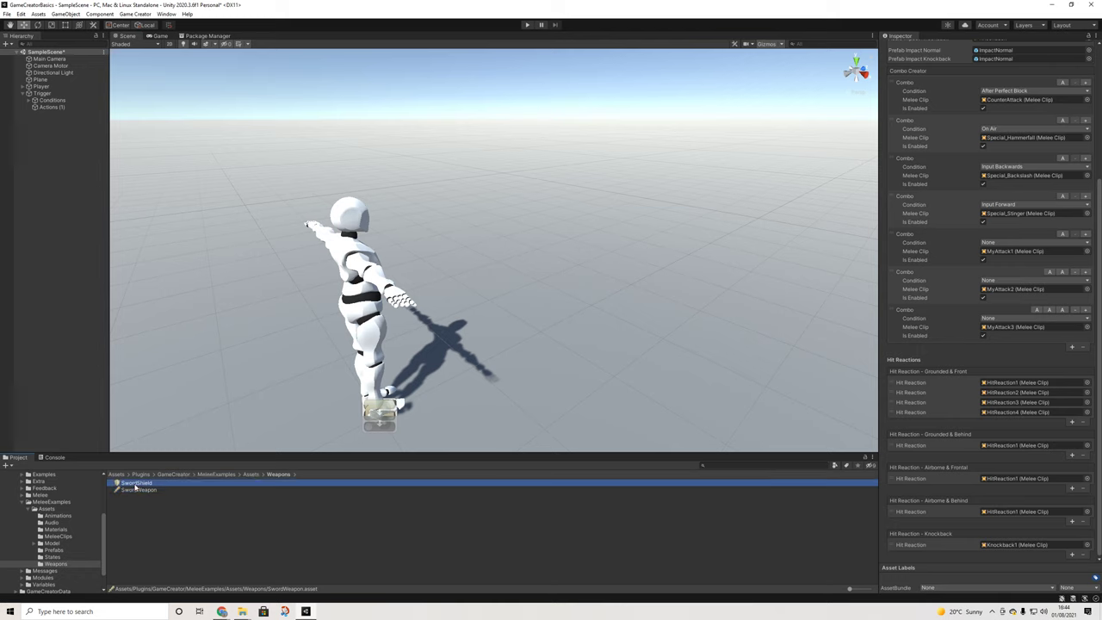
scroll(622, 334, "down", 2)
middle_click_drag(622, 334, 631, 334)
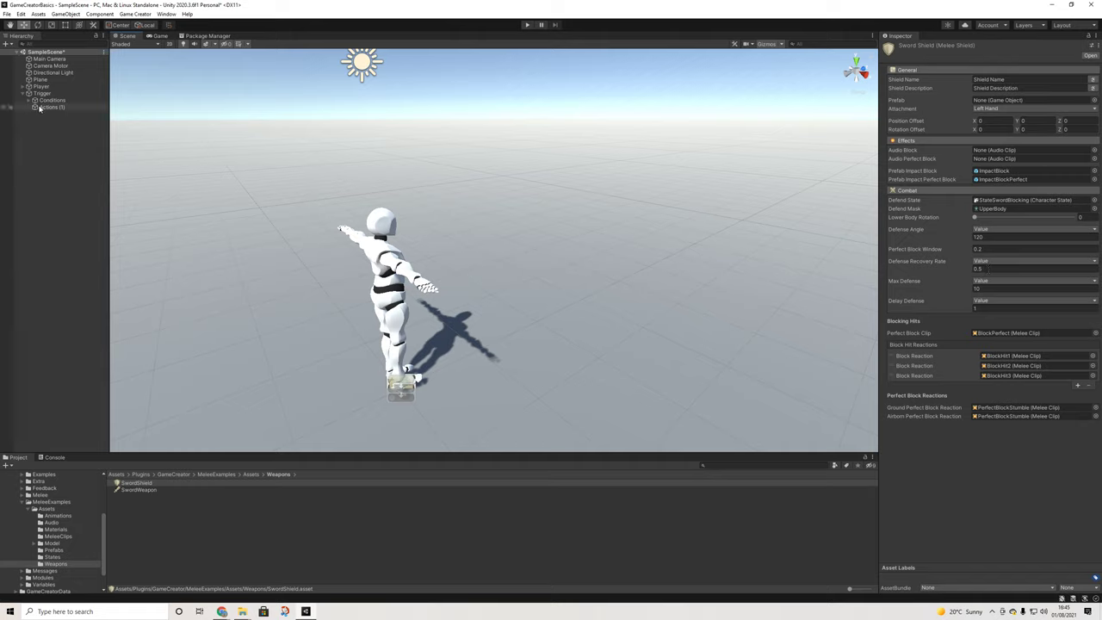
left_click(40, 86)
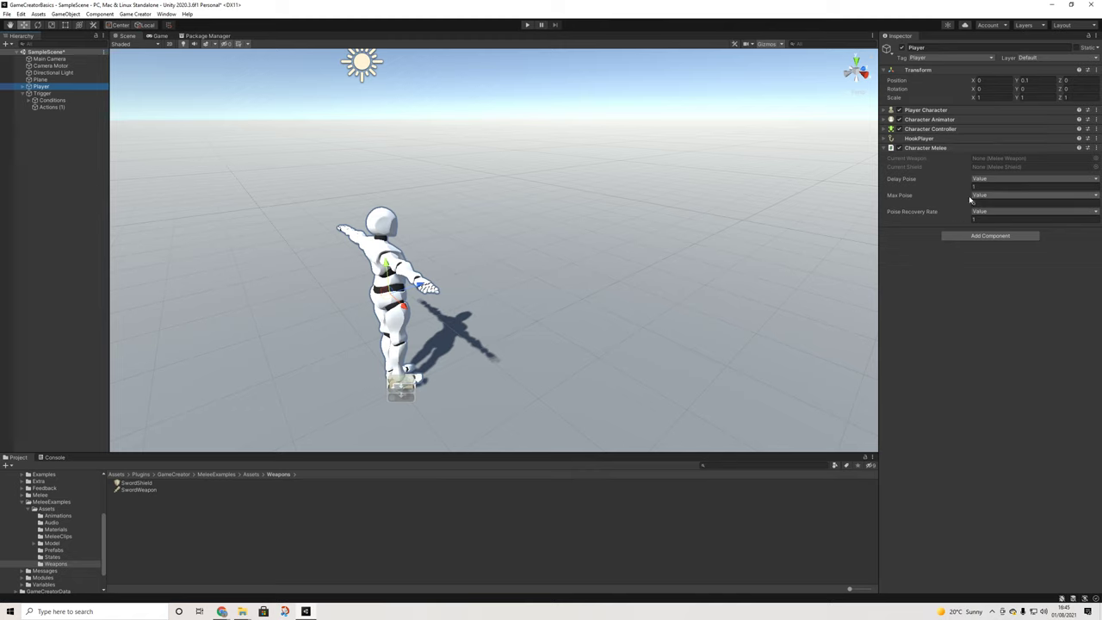
left_click(131, 483)
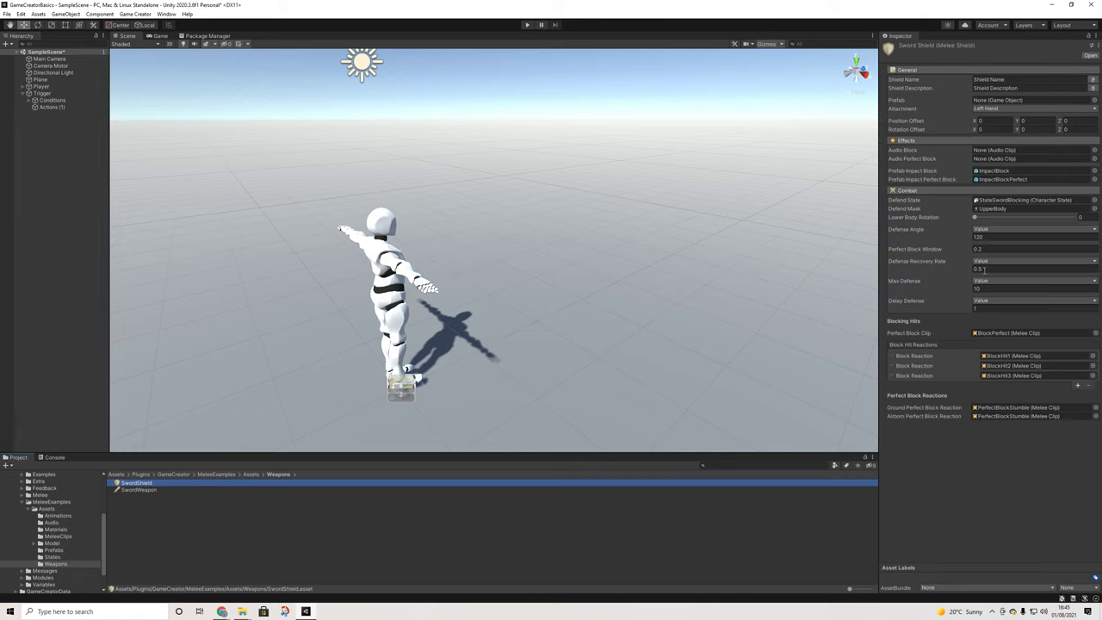
mouse_move(674, 322)
left_mouse_down("alt")
mouse_move(335, 320)
mouse_move(412, 339)
mouse_move(659, 320)
left_mouse_up("alt")
left_click_drag(563, 361, 616, 360, "alt")
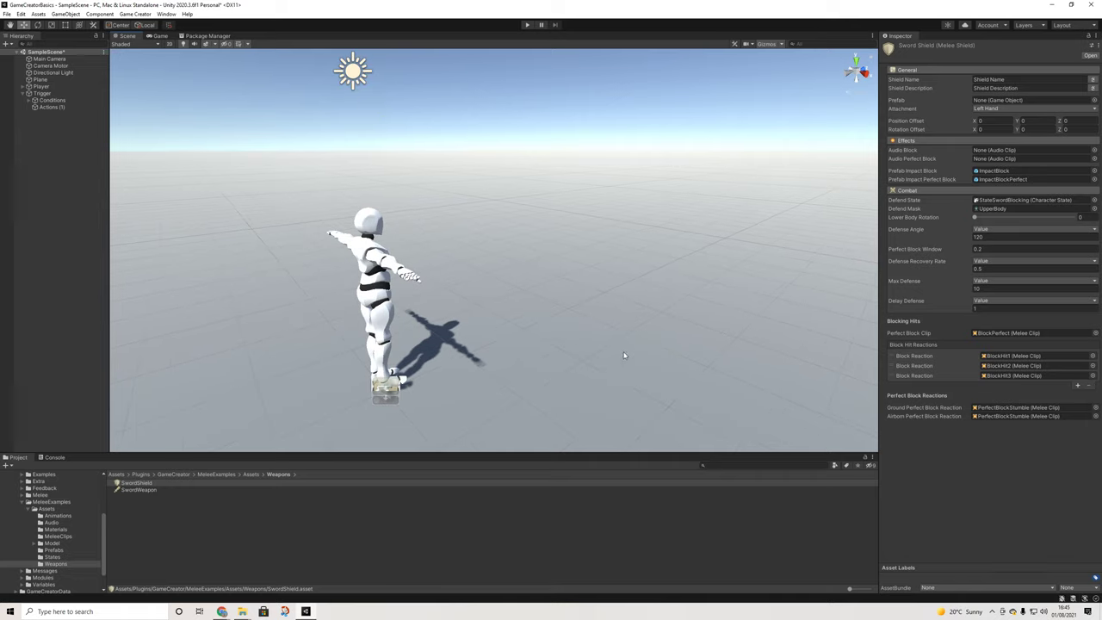
middle_click_drag(611, 358, 589, 345)
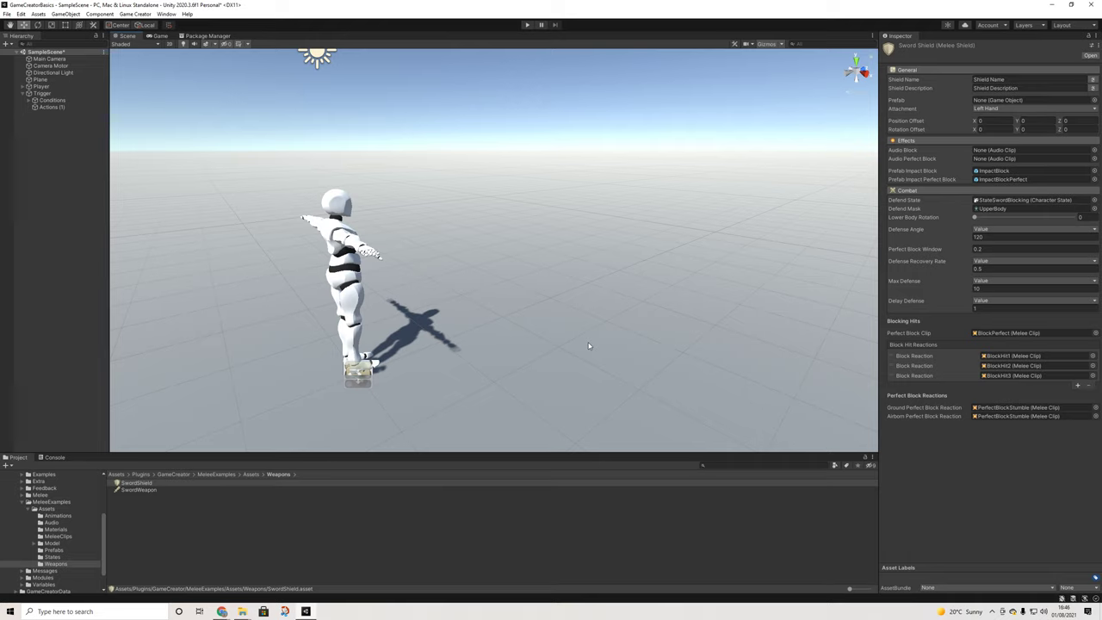
middle_click_drag(595, 347, 601, 348)
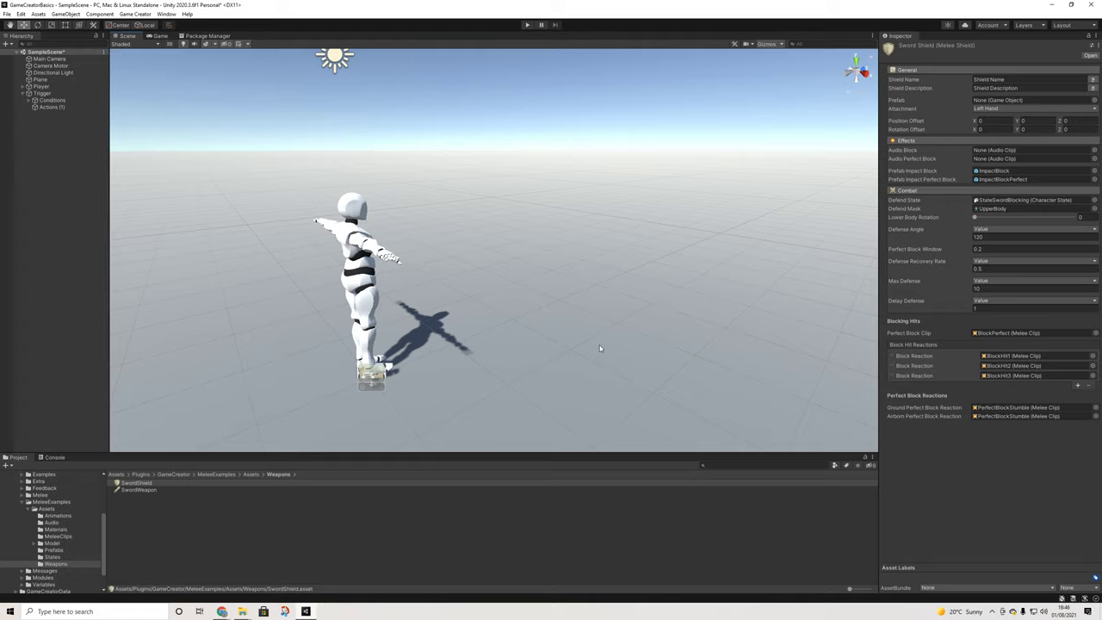